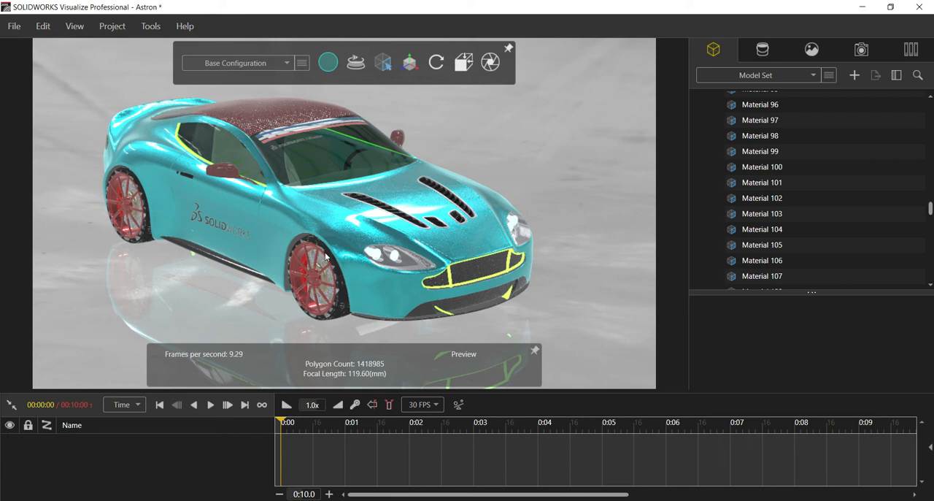
Clear the current selection and set the selection tool to pick individual parts.
{"action": "mouse_move", "coordinate": [329, 234]}
{"action": "left_mouse_down"}
{"action": "mouse_move", "coordinate": [127, 207]}
{"action": "mouse_move", "coordinate": [197, 218]}
{"action": "mouse_move", "coordinate": [212, 164]}
{"action": "mouse_move", "coordinate": [327, 248]}
{"action": "left_mouse_up"}
{"action": "scroll", "coordinate": [302, 229], "scroll_direction": "up", "scroll_amount": 2}
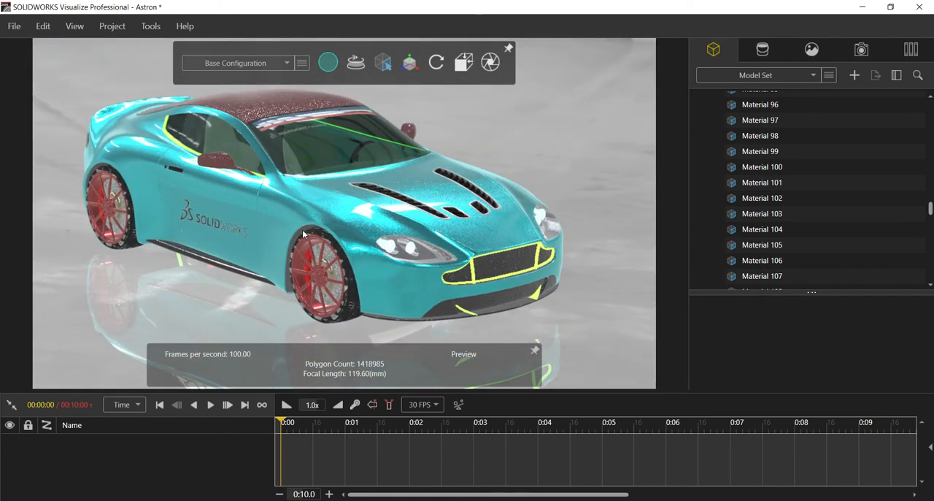
{"action": "scroll", "coordinate": [351, 250], "scroll_direction": "up", "scroll_amount": 3}
{"action": "scroll", "coordinate": [351, 250], "scroll_direction": "up", "scroll_amount": 2}
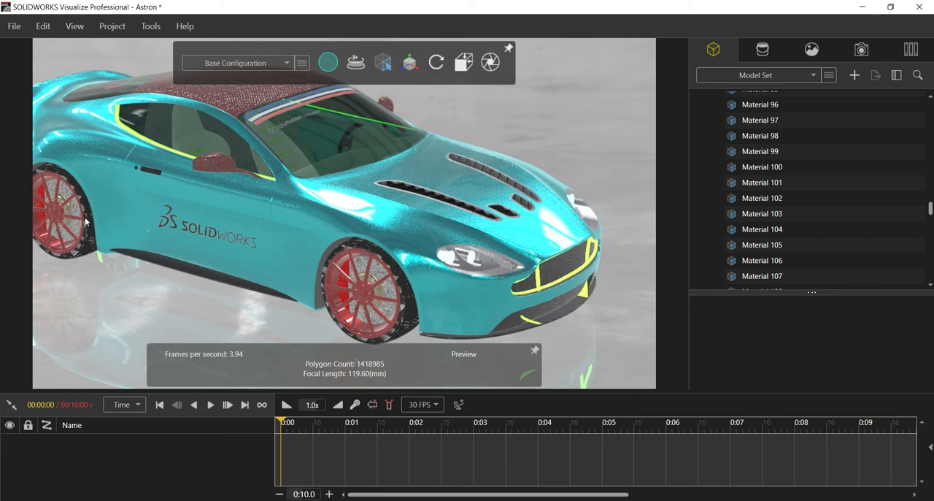
{"action": "left_click", "coordinate": [166, 305]}
{"action": "mouse_move", "coordinate": [381, 67]}
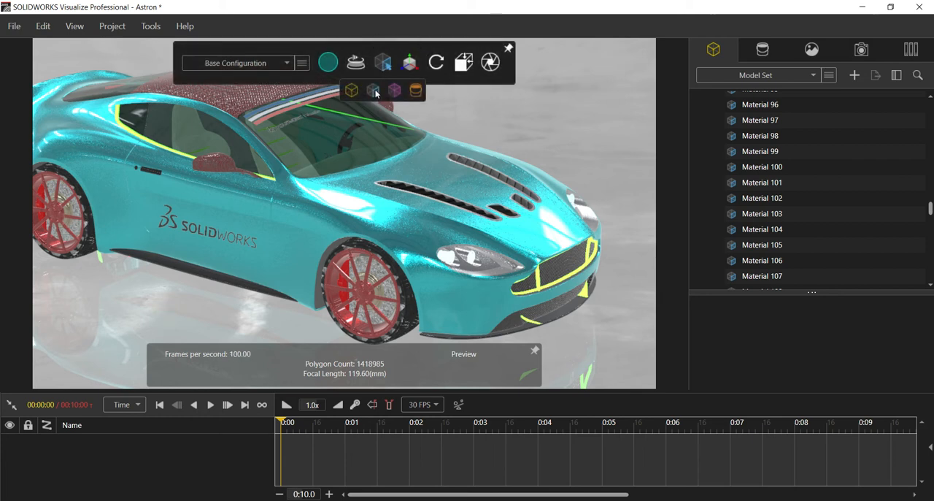
{"action": "left_click", "coordinate": [375, 93]}
Select the tire and rim parts of the front wheel on the side with the SOLIDWORKS logo in view.
{"action": "left_click", "coordinate": [364, 249]}
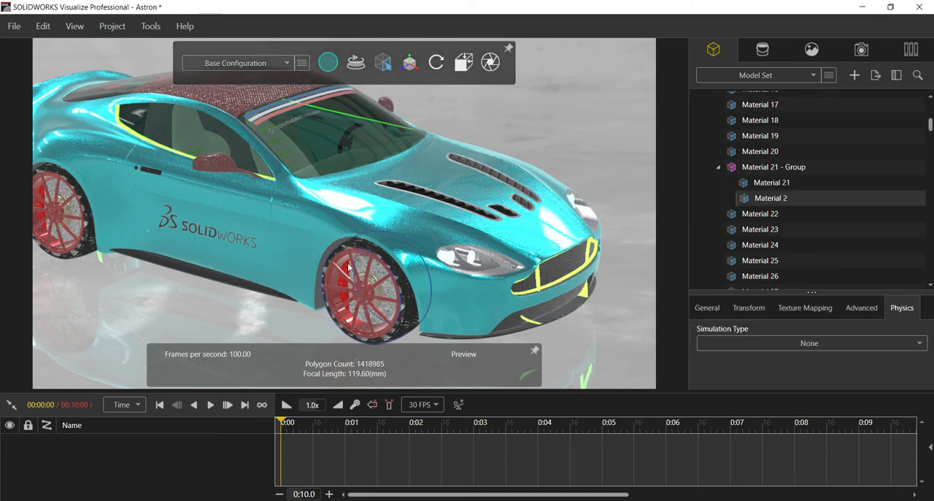
{"action": "left_click", "coordinate": [353, 262]}
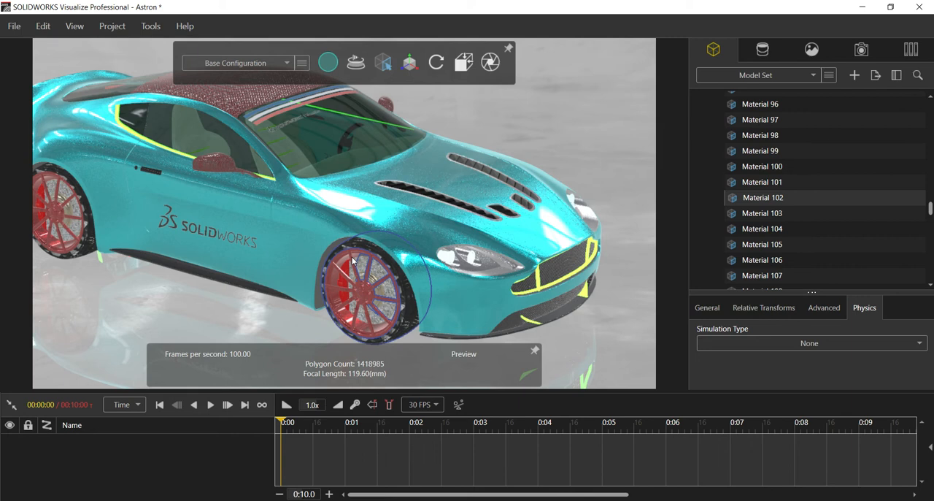
{"action": "left_click", "coordinate": [335, 275]}
{"action": "left_click", "coordinate": [335, 275]}
{"action": "left_click", "coordinate": [378, 297]}
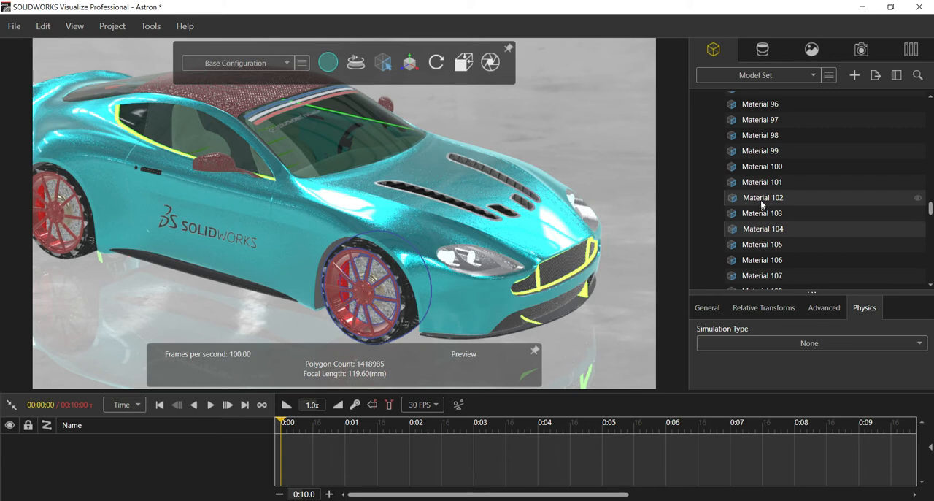
Look through the model's part list to locate where the selected front wheel parts sit.
{"action": "mouse_move", "coordinate": [759, 202]}
{"action": "scroll", "coordinate": [759, 202], "scroll_direction": "up", "scroll_amount": 8}
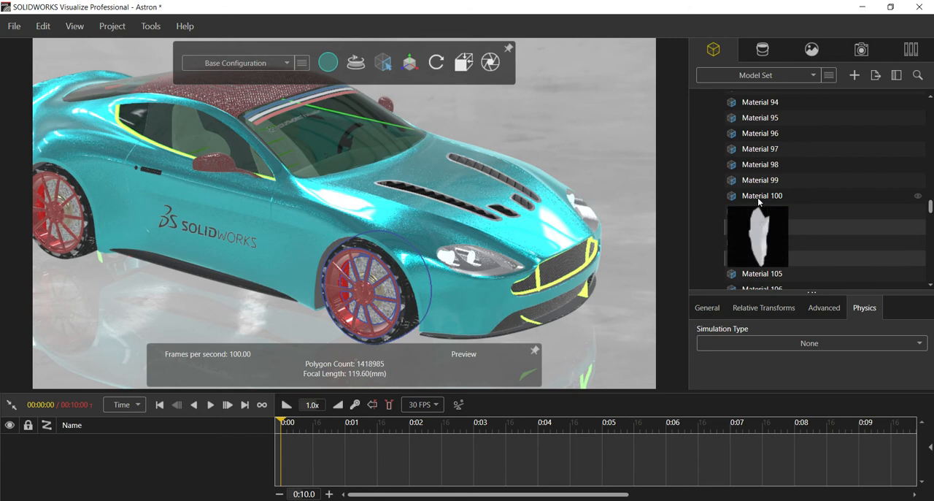
{"action": "scroll", "coordinate": [758, 200], "scroll_direction": "down", "scroll_amount": 5}
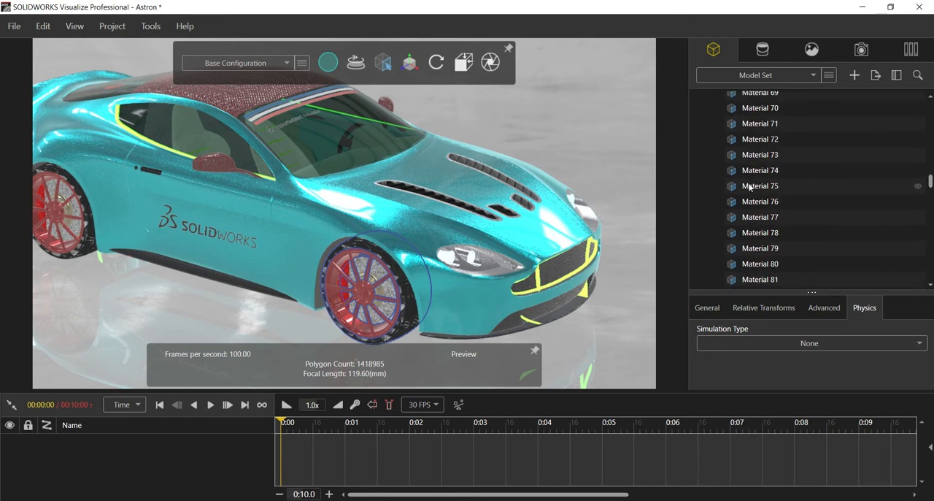
{"action": "scroll", "coordinate": [742, 208], "scroll_direction": "down", "scroll_amount": 20}
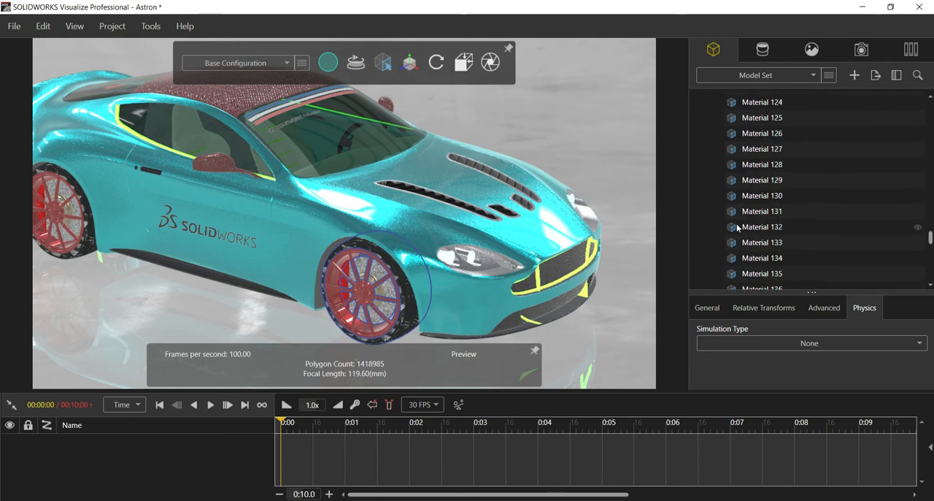
{"action": "scroll", "coordinate": [734, 233], "scroll_direction": "up", "scroll_amount": 7}
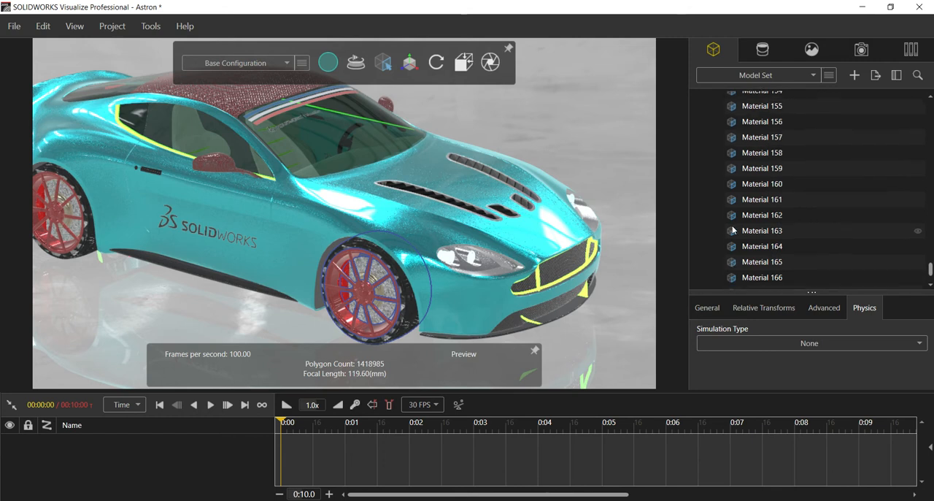
{"action": "scroll", "coordinate": [730, 188], "scroll_direction": "up", "scroll_amount": 12}
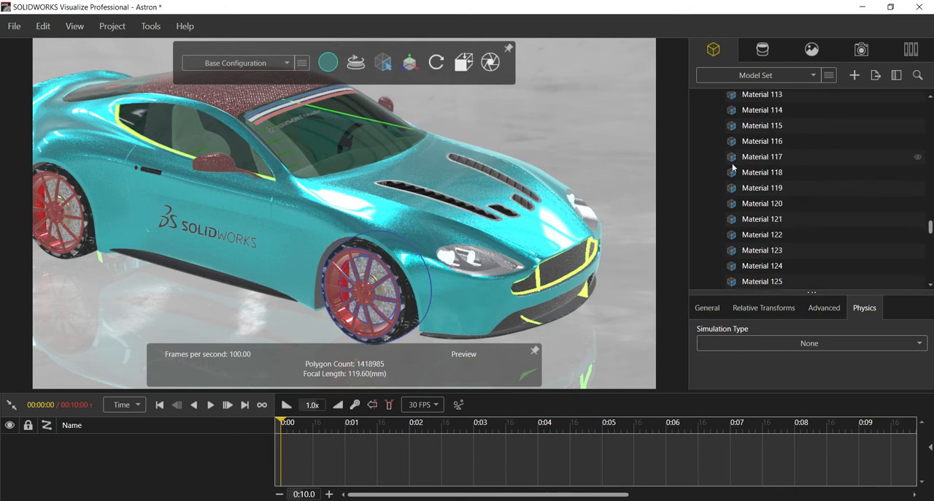
{"action": "scroll", "coordinate": [733, 172], "scroll_direction": "up", "scroll_amount": 12}
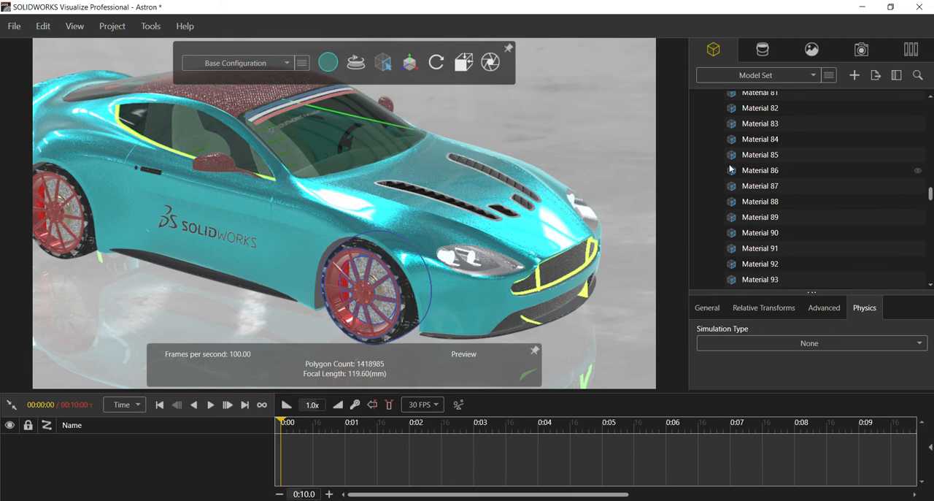
{"action": "scroll", "coordinate": [726, 157], "scroll_direction": "up", "scroll_amount": 14}
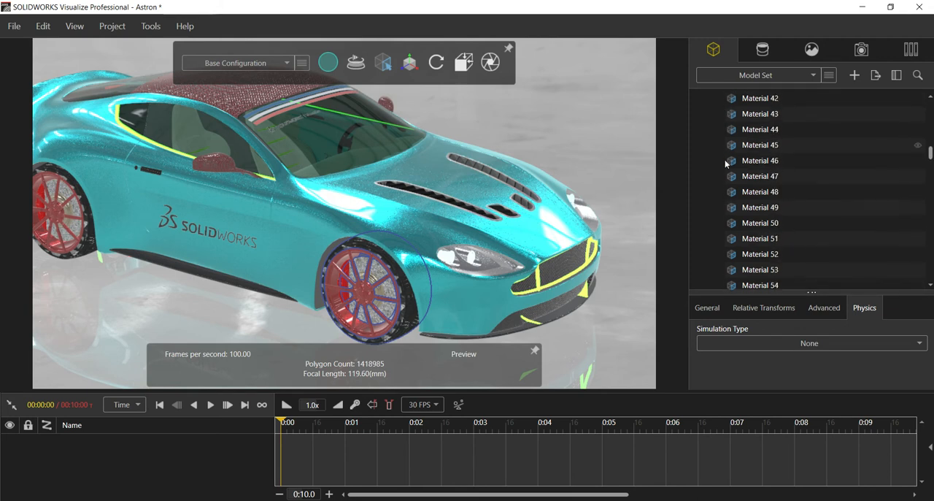
{"action": "scroll", "coordinate": [742, 170], "scroll_direction": "up", "scroll_amount": 3}
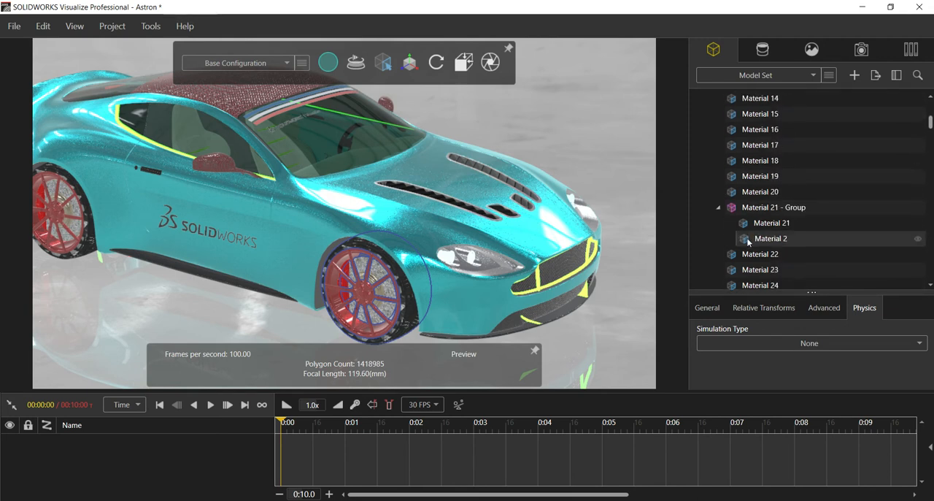
{"action": "mouse_move", "coordinate": [749, 242]}
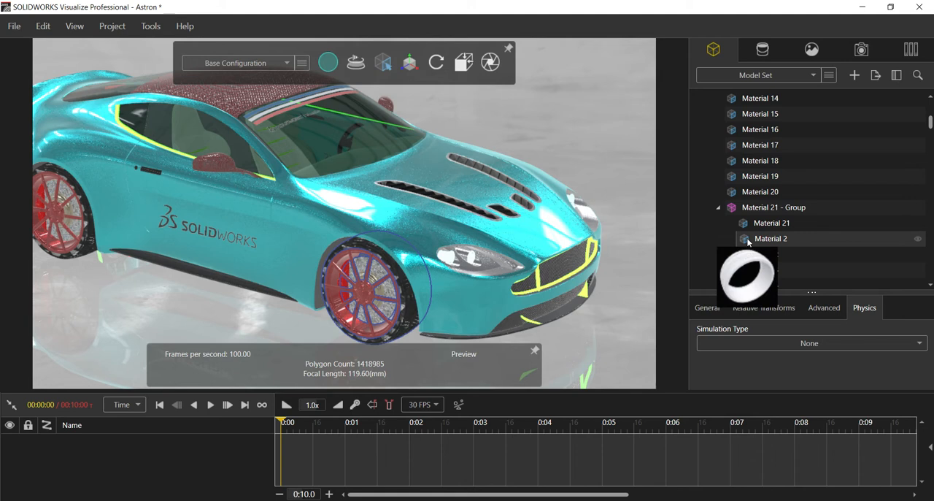
Ungroup the parts contained in Material 21 - Group.
{"action": "right_click", "coordinate": [748, 241]}
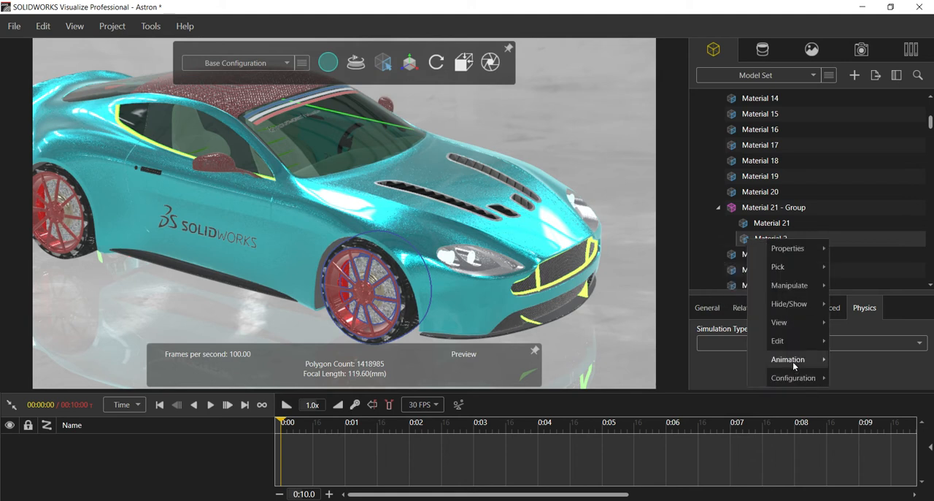
{"action": "mouse_move", "coordinate": [792, 359]}
{"action": "mouse_move", "coordinate": [791, 342]}
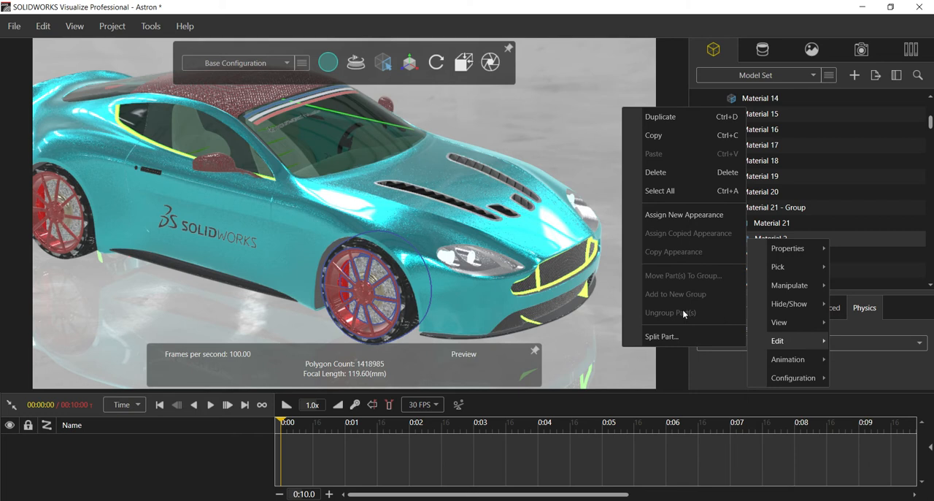
{"action": "left_click", "coordinate": [771, 209]}
{"action": "right_click", "coordinate": [790, 208]}
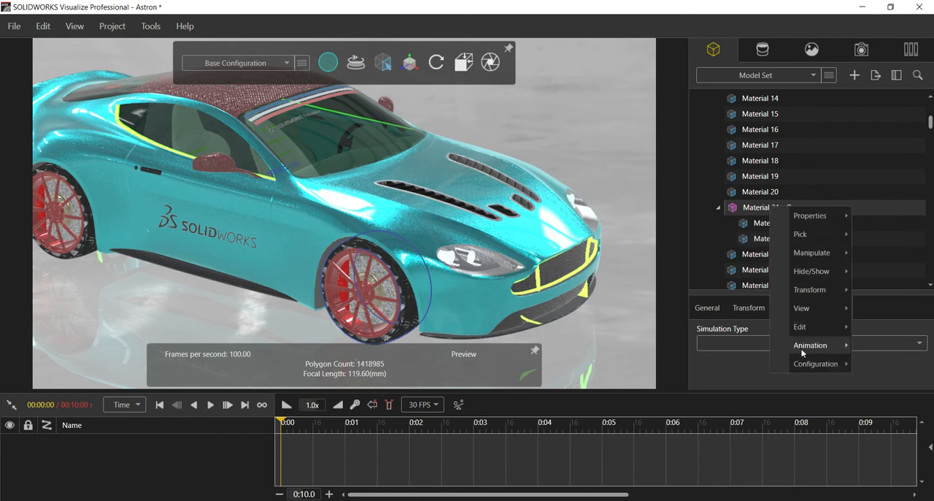
{"action": "mouse_move", "coordinate": [804, 333]}
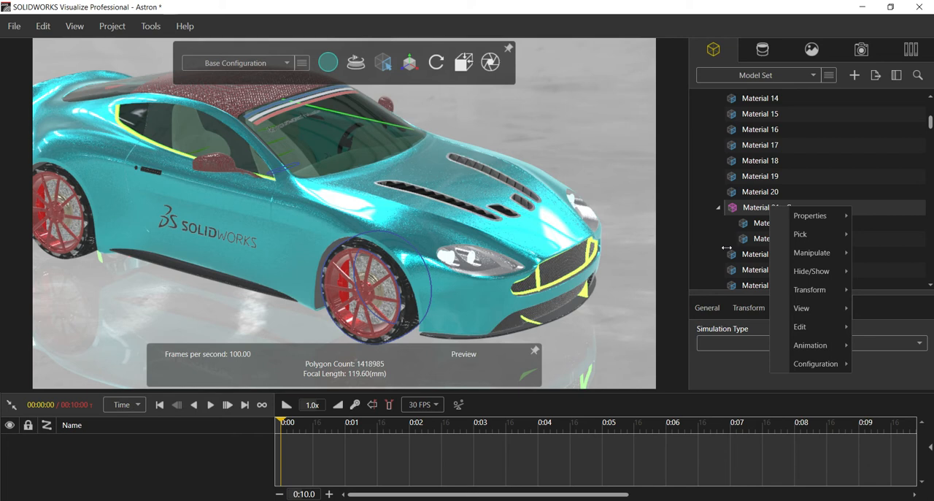
{"action": "left_click", "coordinate": [727, 248]}
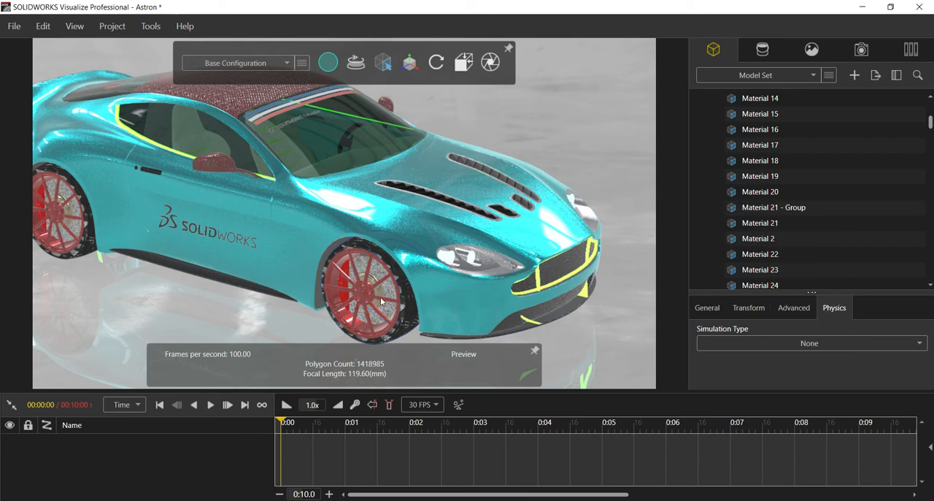
Select the front wheel's tire and rim parts Material 2, Material 102 and Material 104, and add them to a new group.
{"action": "left_click", "coordinate": [405, 309]}
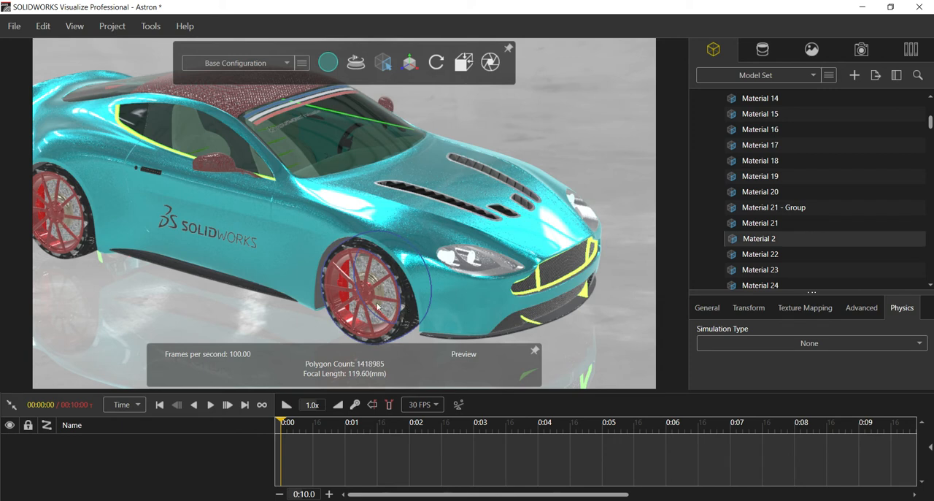
{"action": "left_click", "coordinate": [373, 300]}
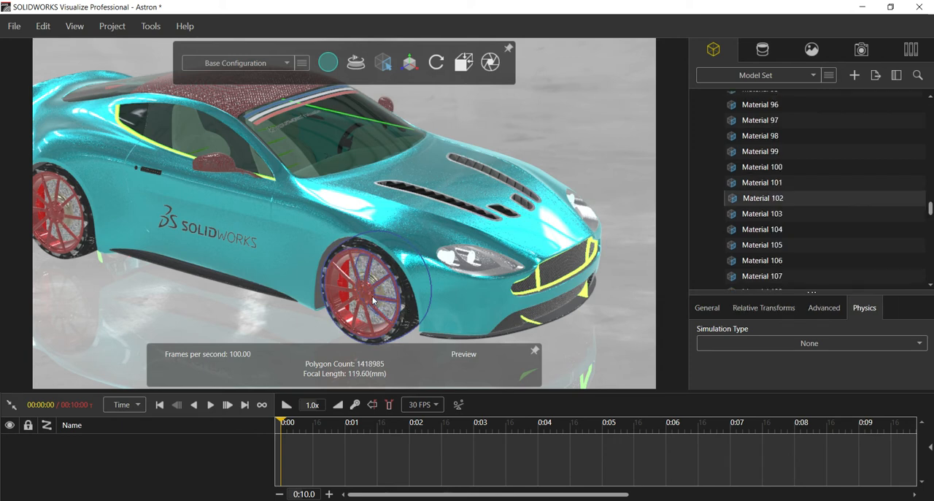
{"action": "scroll", "coordinate": [372, 295], "scroll_direction": "up", "scroll_amount": 5}
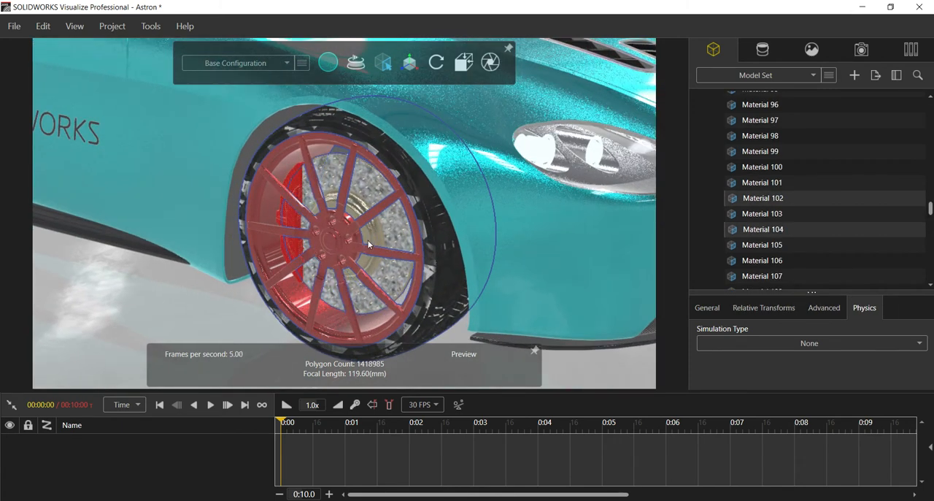
{"action": "scroll", "coordinate": [366, 240], "scroll_direction": "down", "scroll_amount": 5}
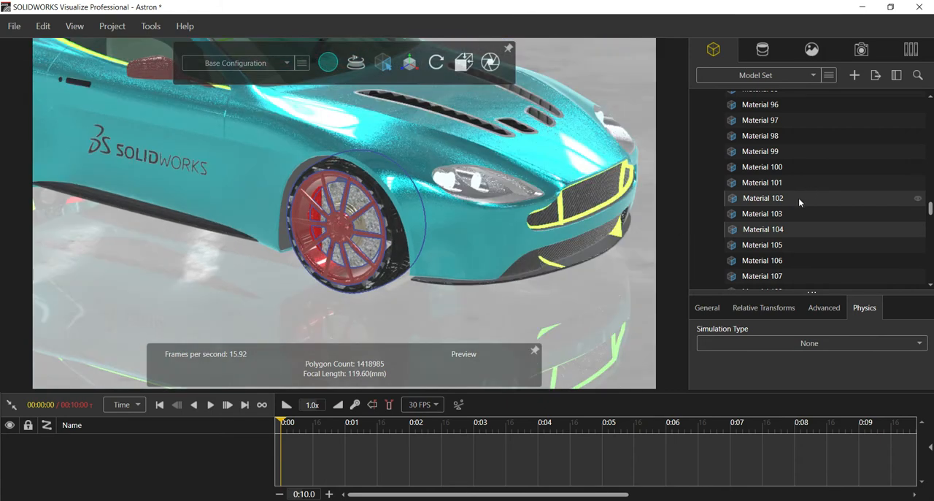
{"action": "right_click", "coordinate": [798, 198]}
{"action": "mouse_move", "coordinate": [830, 320]}
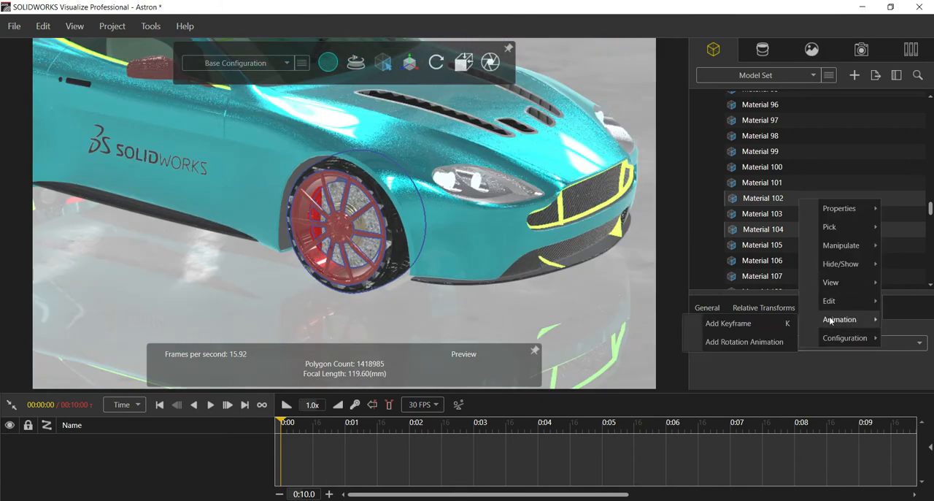
{"action": "mouse_move", "coordinate": [832, 300]}
{"action": "left_click", "coordinate": [729, 253]}
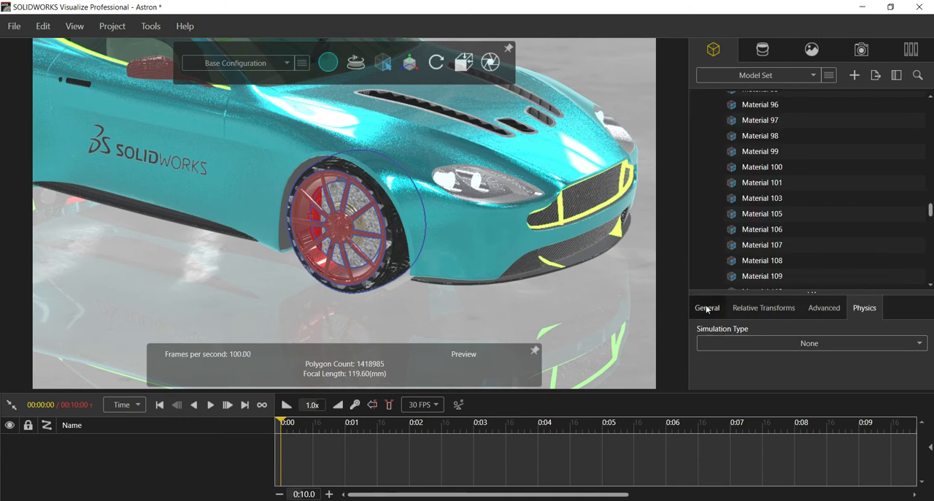
Rename the new group holding Material 2, Material 102 and Material 104 as Front Right wheel.
{"action": "scroll", "coordinate": [742, 211], "scroll_direction": "up", "scroll_amount": 12}
{"action": "scroll", "coordinate": [738, 213], "scroll_direction": "up", "scroll_amount": 15}
{"action": "scroll", "coordinate": [739, 211], "scroll_direction": "down", "scroll_amount": 4}
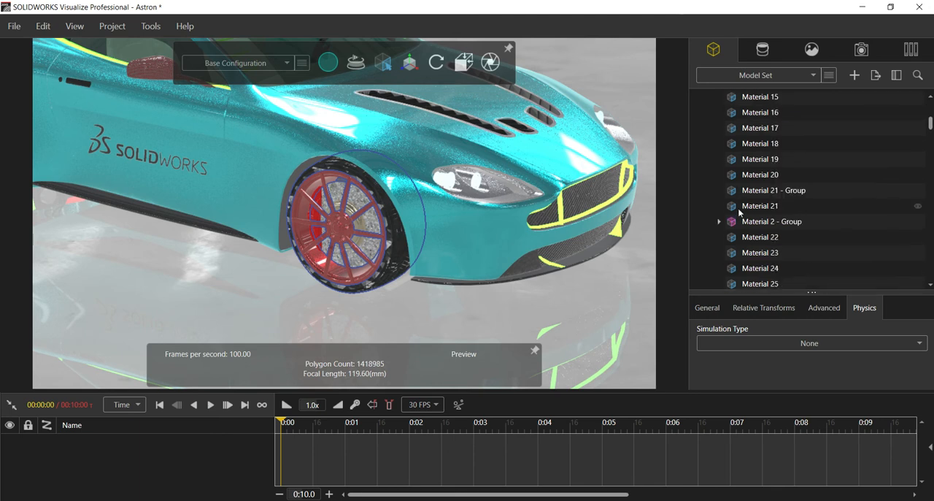
{"action": "left_click", "coordinate": [749, 228]}
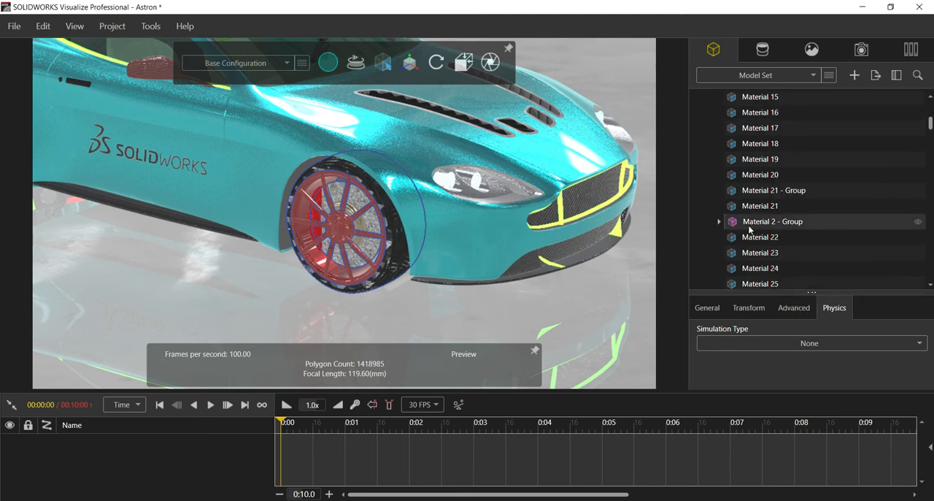
{"action": "left_click", "coordinate": [719, 222]}
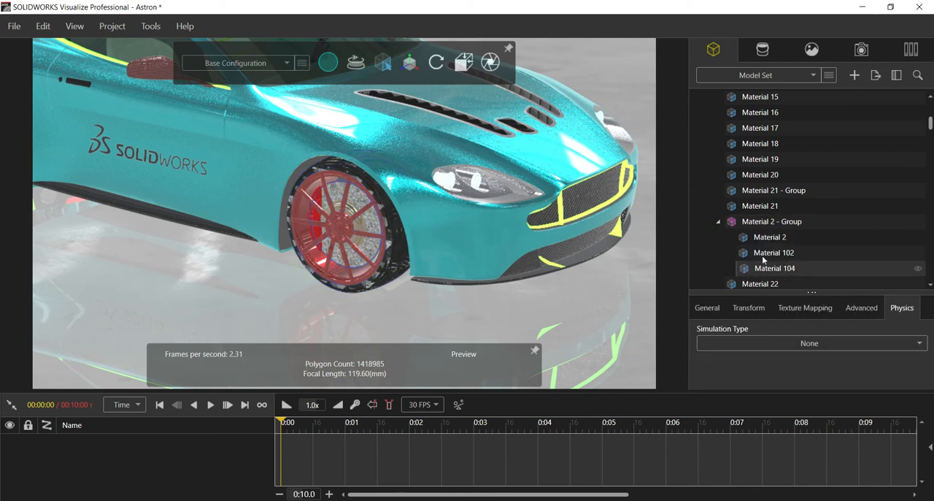
{"action": "left_click", "coordinate": [759, 222]}
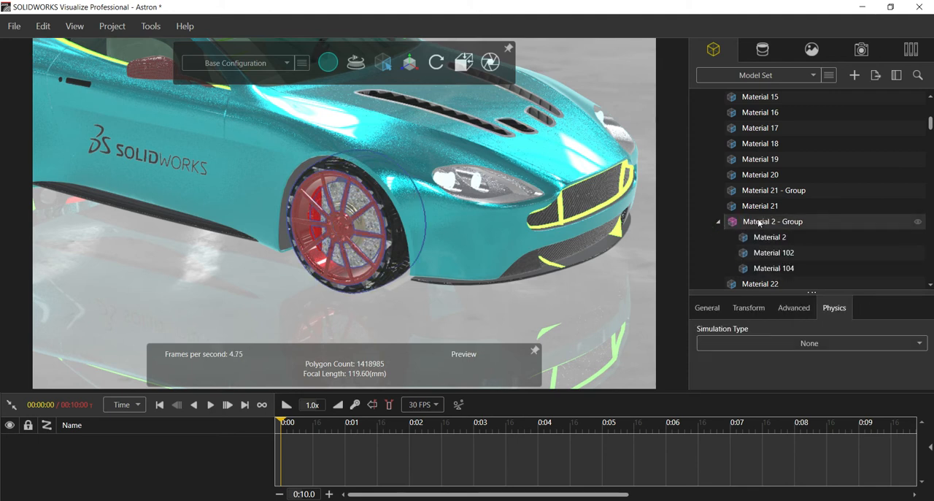
{"action": "left_click", "coordinate": [707, 307]}
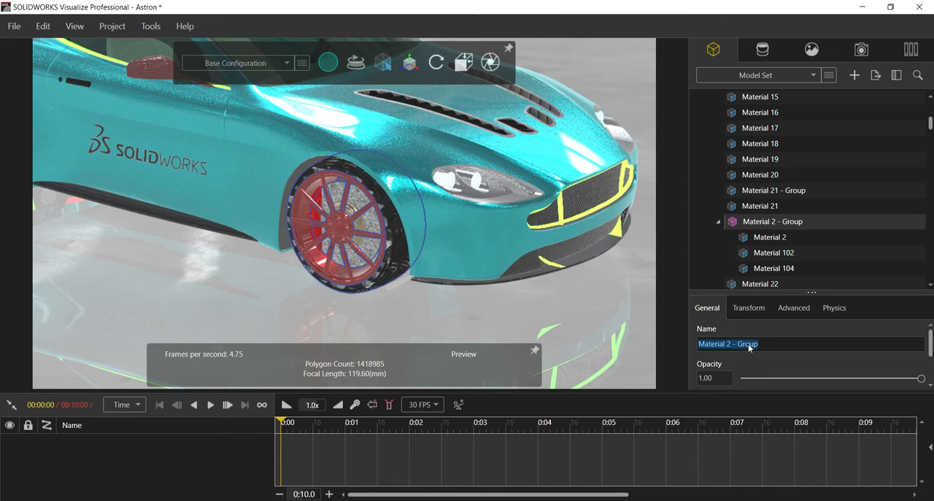
{"action": "type", "text": "Front Rg"}
{"action": "key", "text": "BackSpace"}
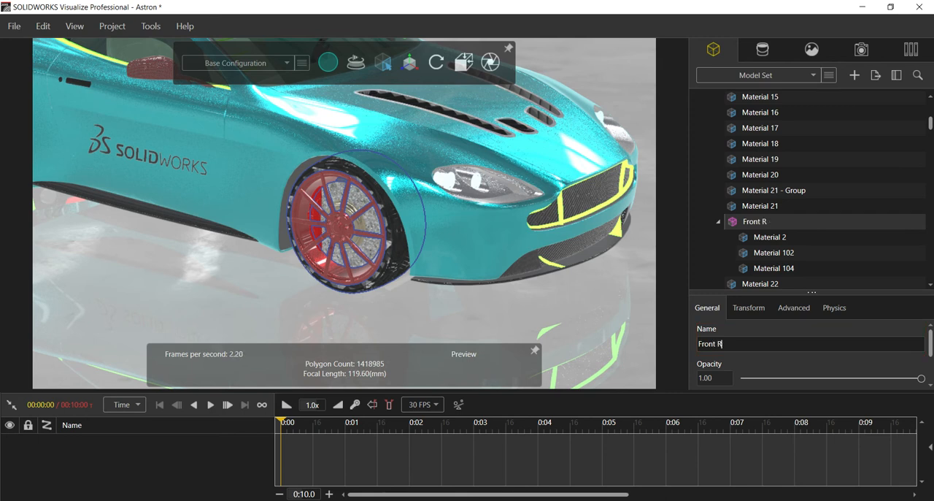
{"action": "type", "text": "ight wheel"}
{"action": "left_click", "coordinate": [451, 308]}
Select the other front wheel's tire and rim parts Material 1, Material 94 and Material 95, and add them to a new group.
{"action": "left_click_drag", "start_coordinate": [451, 309], "coordinate": [419, 191]}
{"action": "middle_click_drag", "start_coordinate": [533, 190], "coordinate": [463, 192]}
{"action": "scroll", "coordinate": [463, 192], "scroll_direction": "up", "scroll_amount": 4}
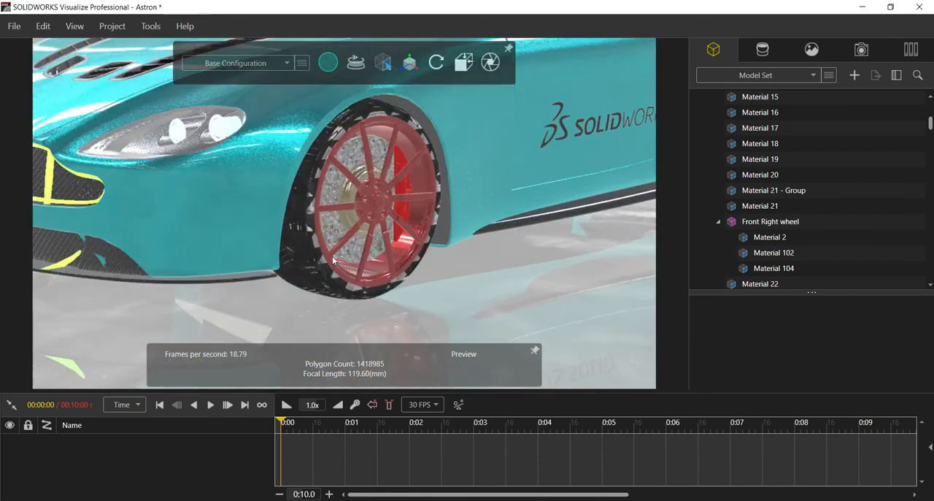
{"action": "middle_click_drag", "start_coordinate": [292, 267], "coordinate": [314, 265]}
{"action": "left_click", "coordinate": [314, 265]}
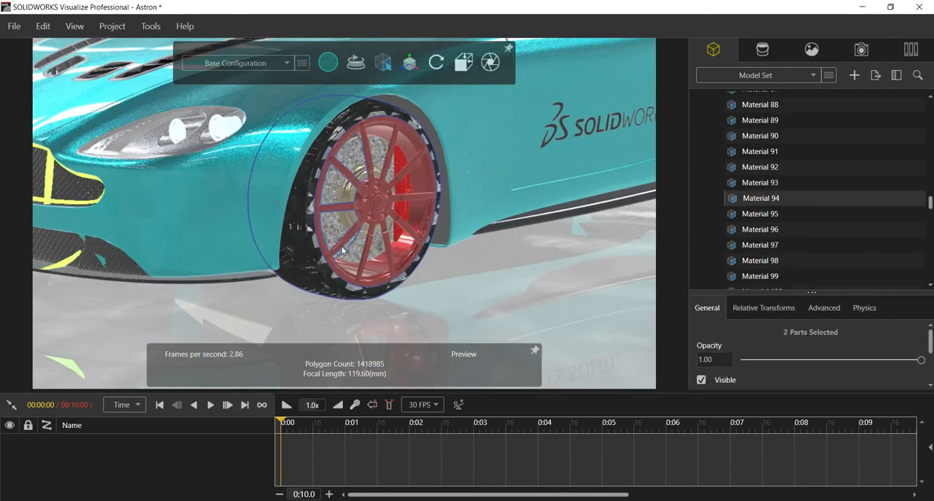
{"action": "left_click", "coordinate": [353, 198], "text": "ctrl"}
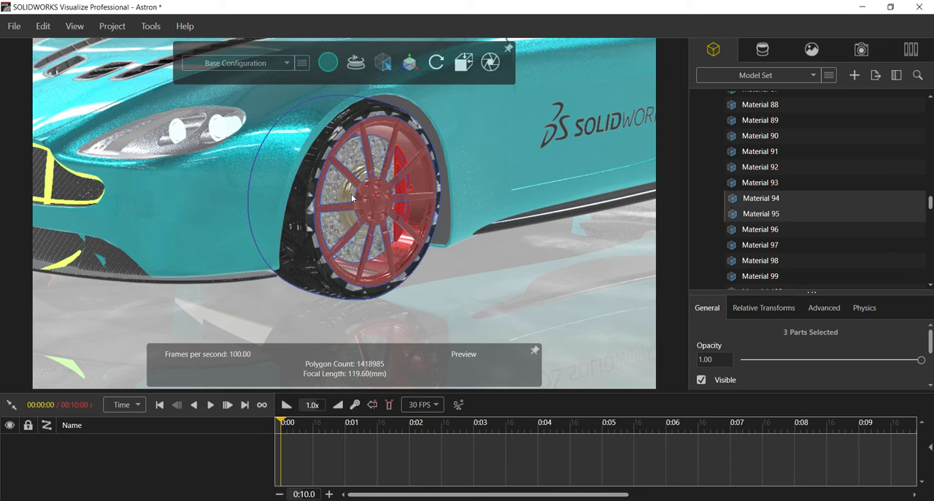
{"action": "right_click", "coordinate": [760, 198]}
{"action": "mouse_move", "coordinate": [791, 305]}
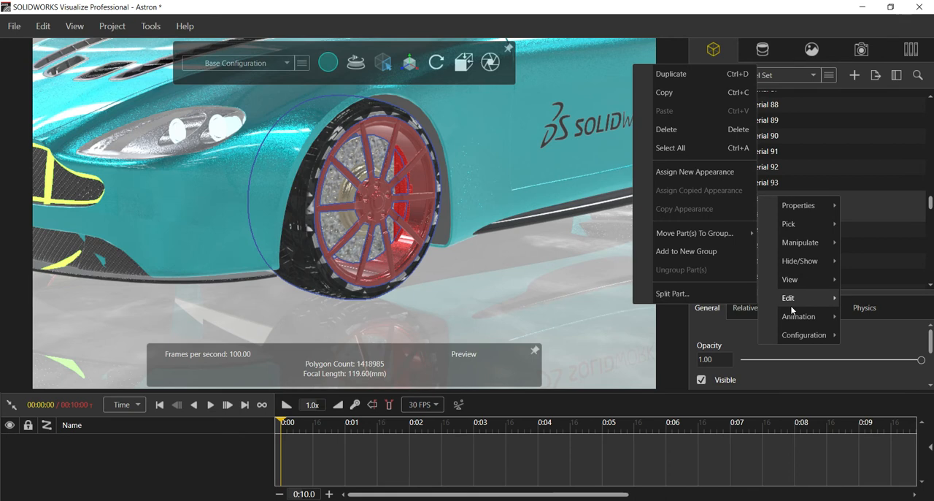
{"action": "left_click", "coordinate": [722, 252]}
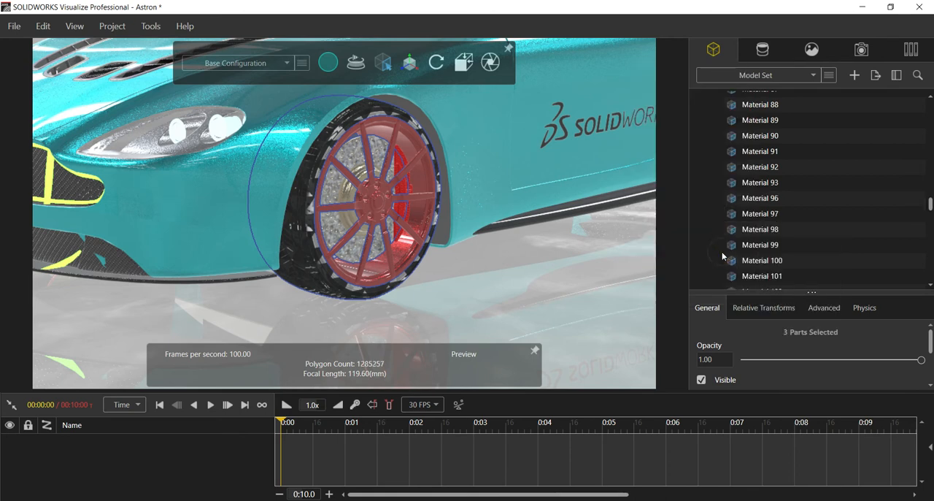
Collapse the Front Right wheel group, find Material 1 - Group in the part list and expand it to check its parts.
{"action": "scroll", "coordinate": [724, 252], "scroll_direction": "up", "scroll_amount": 15}
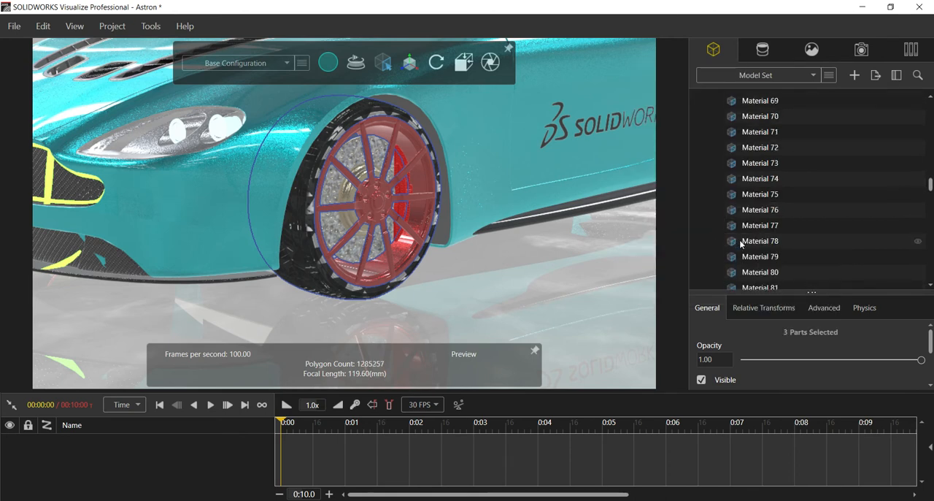
{"action": "scroll", "coordinate": [737, 208], "scroll_direction": "up", "scroll_amount": 8}
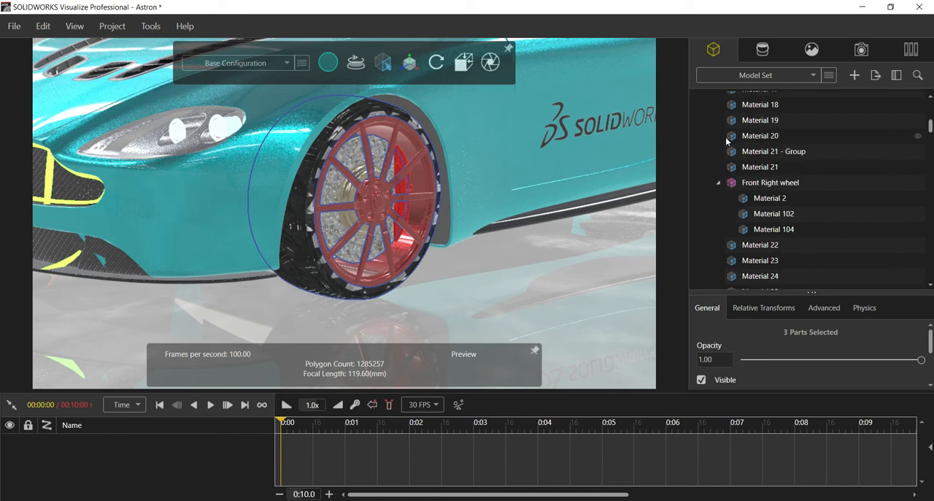
{"action": "left_click", "coordinate": [718, 212]}
{"action": "scroll", "coordinate": [727, 197], "scroll_direction": "up", "scroll_amount": 4}
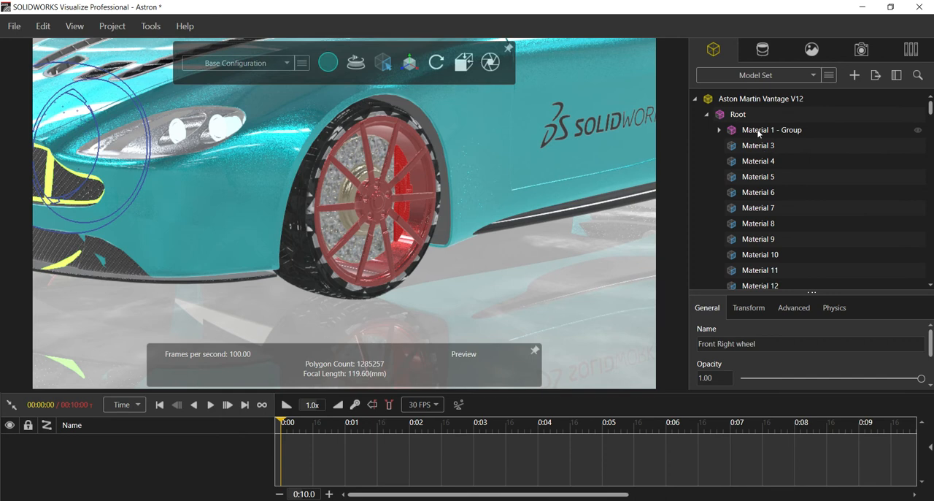
{"action": "left_click", "coordinate": [757, 132]}
{"action": "left_click", "coordinate": [719, 131]}
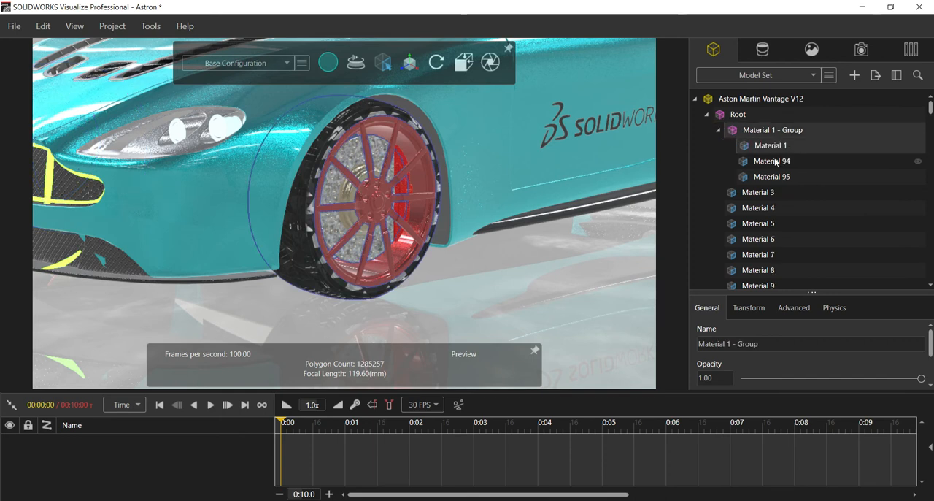
{"action": "left_click", "coordinate": [737, 177]}
{"action": "left_click", "coordinate": [769, 148]}
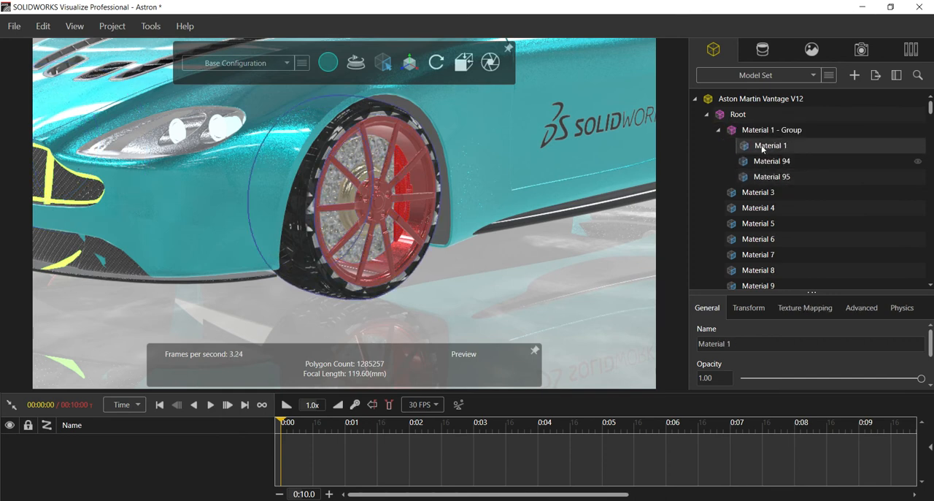
Rename Material 1 - Group as Front left wheel and collapse it.
{"action": "left_click", "coordinate": [757, 130]}
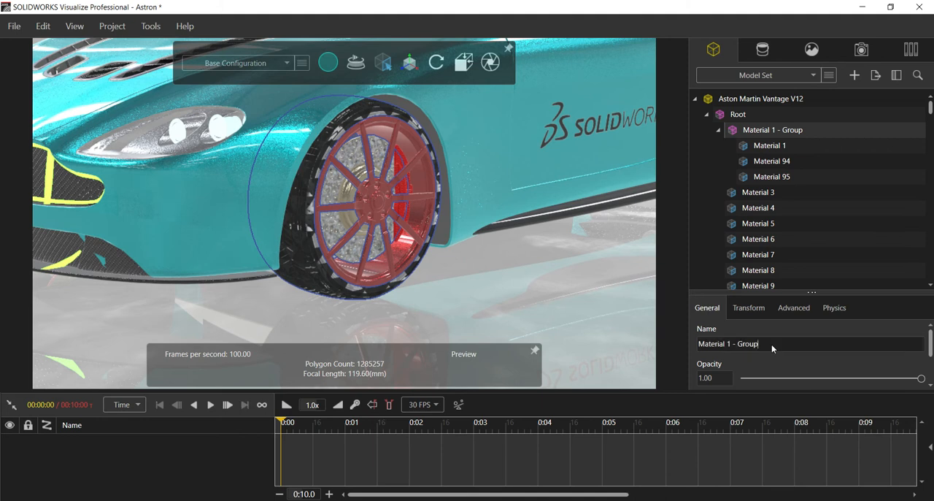
{"action": "left_click_drag", "start_coordinate": [772, 343], "coordinate": [690, 334]}
{"action": "type", "text": "Front"}
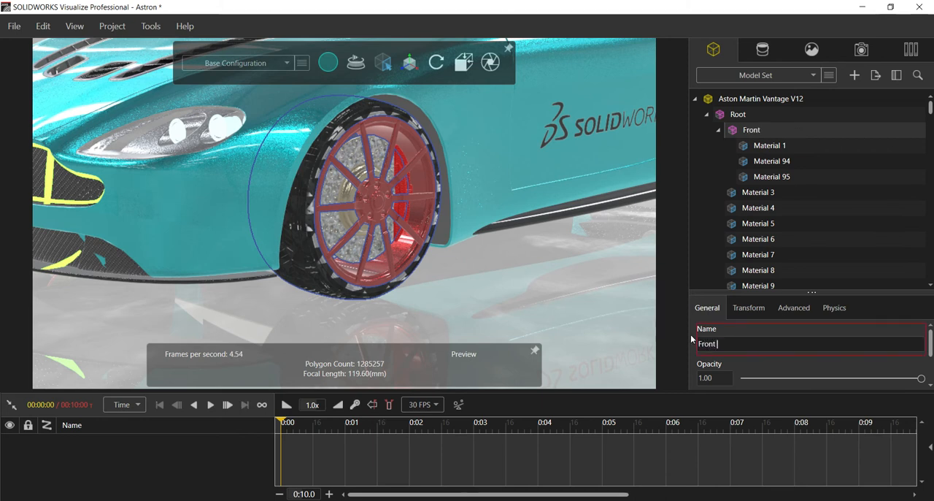
{"action": "type", "text": " left wheel"}
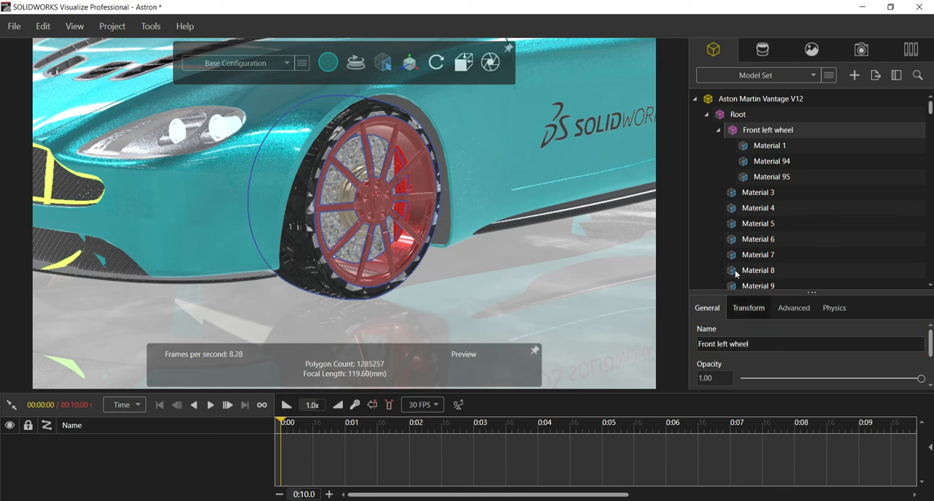
{"action": "left_click", "coordinate": [718, 130]}
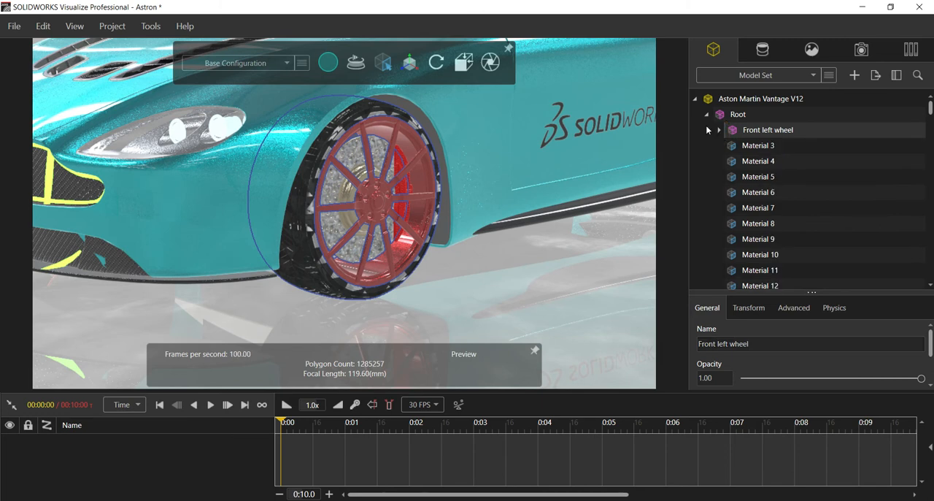
Select the left rear wheel's tire and rim parts Material 98, Material 99 and Material 101, and add them to a new group.
{"action": "left_click", "coordinate": [437, 296]}
{"action": "scroll", "coordinate": [478, 213], "scroll_direction": "down", "scroll_amount": 5}
{"action": "middle_click_drag", "start_coordinate": [574, 202], "coordinate": [489, 160]}
{"action": "scroll", "coordinate": [489, 160], "scroll_direction": "up", "scroll_amount": 7}
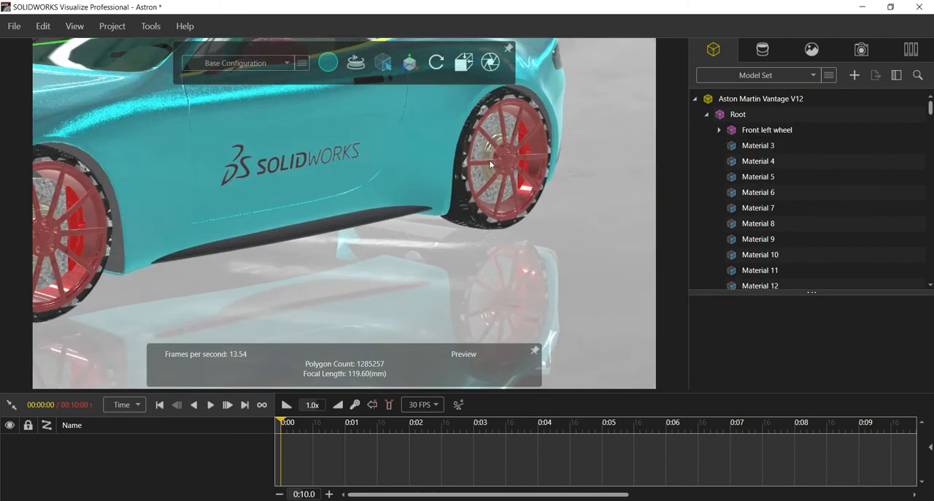
{"action": "left_click", "coordinate": [439, 247]}
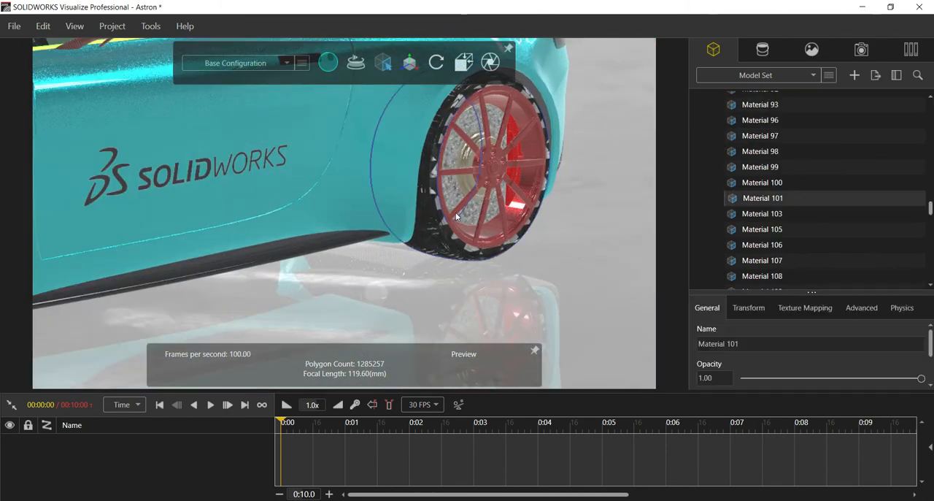
{"action": "left_click", "coordinate": [464, 184], "text": "ctrl"}
{"action": "left_click", "coordinate": [469, 165], "text": "ctrl"}
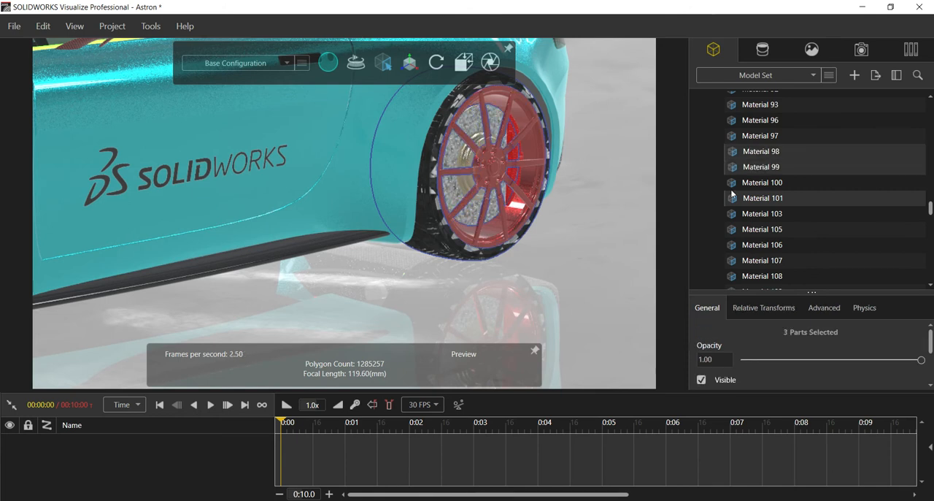
{"action": "right_click", "coordinate": [755, 153]}
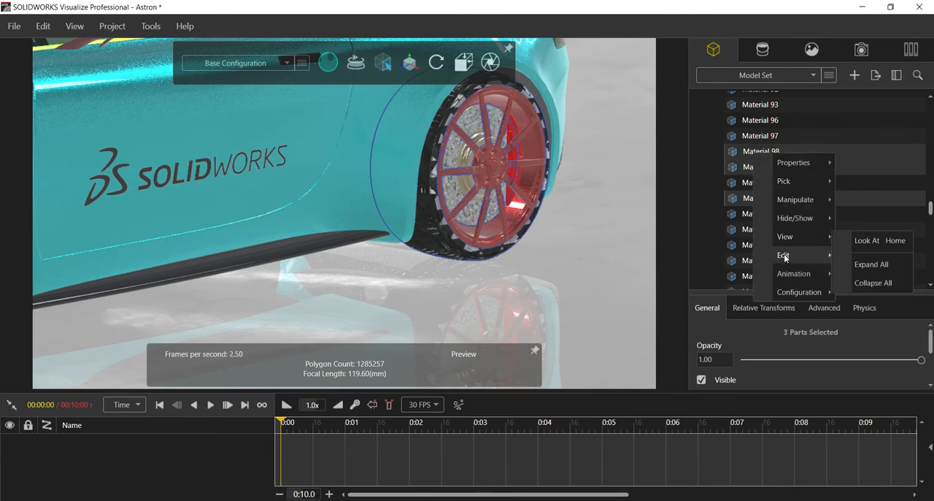
{"action": "mouse_move", "coordinate": [784, 257]}
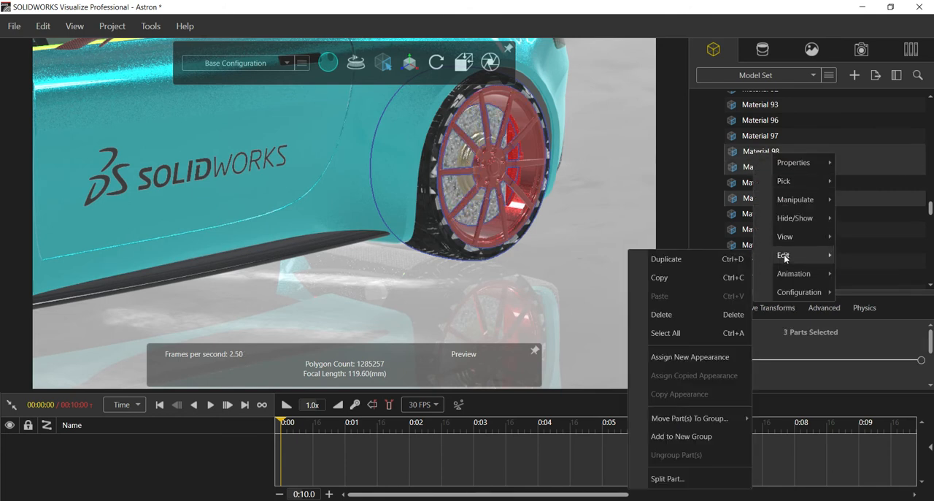
{"action": "left_click", "coordinate": [672, 437]}
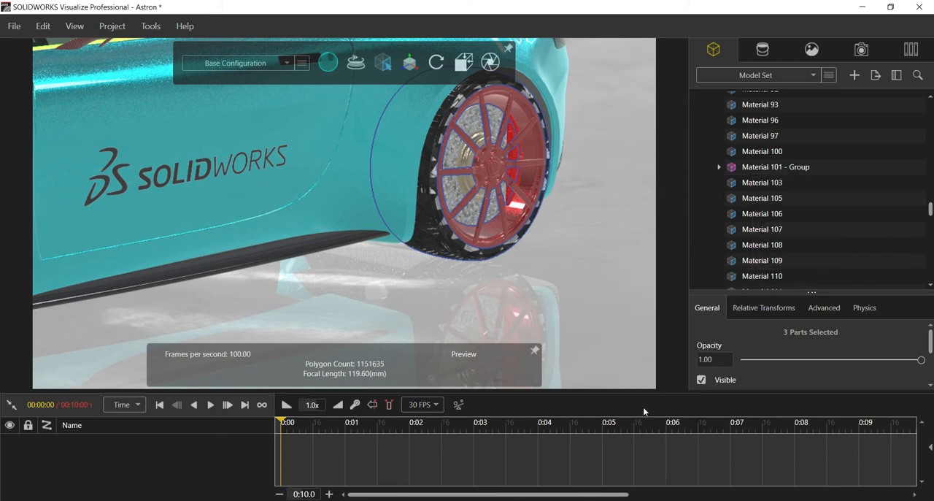
Rename the new group of left rear wheel parts as Rear left wheel.
{"action": "left_click", "coordinate": [751, 169]}
{"action": "left_click", "coordinate": [768, 345]}
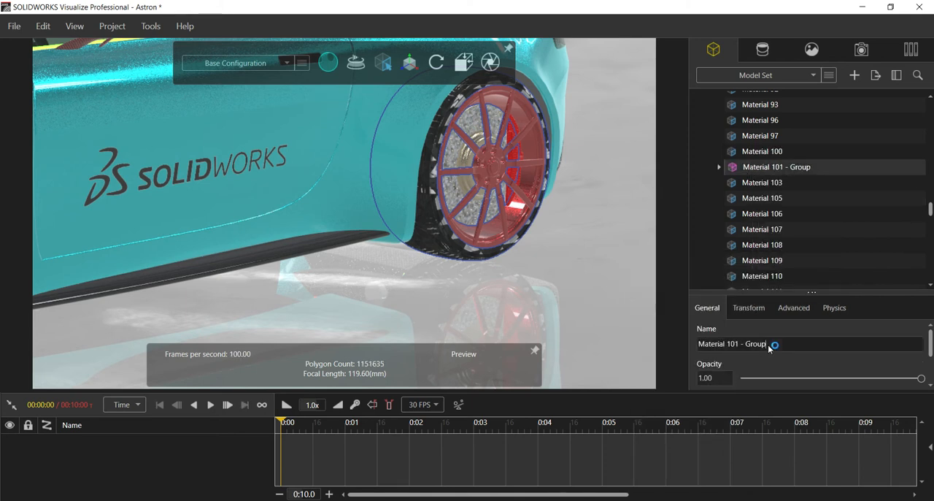
{"action": "key", "text": "ctrl+a"}
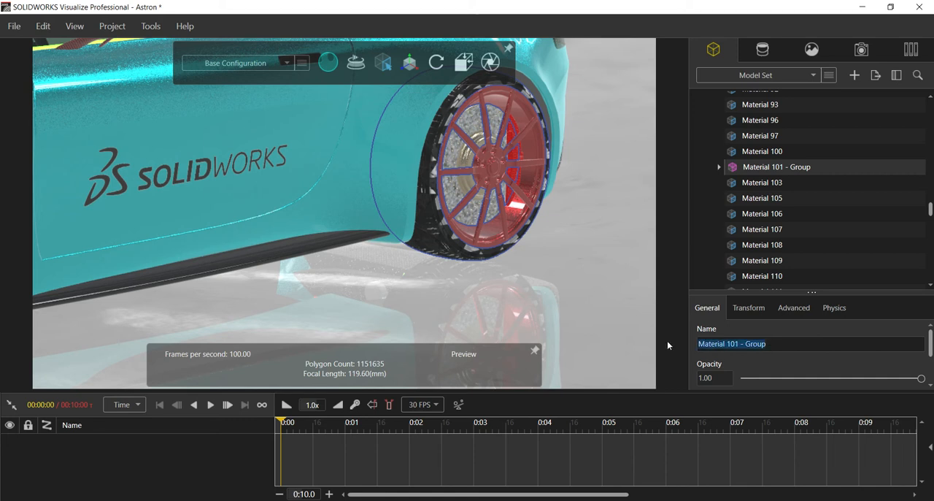
{"action": "type", "text": "Rear left"}
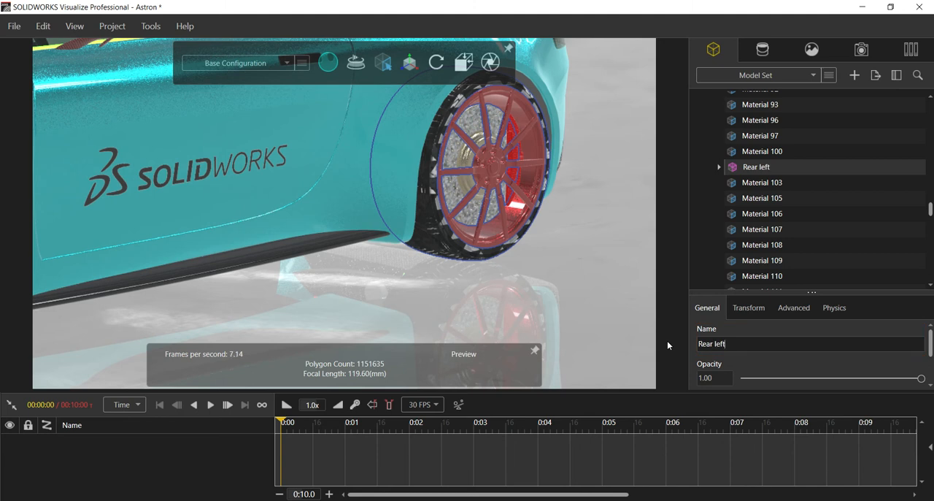
{"action": "type", "text": " wheel"}
{"action": "left_click", "coordinate": [428, 246]}
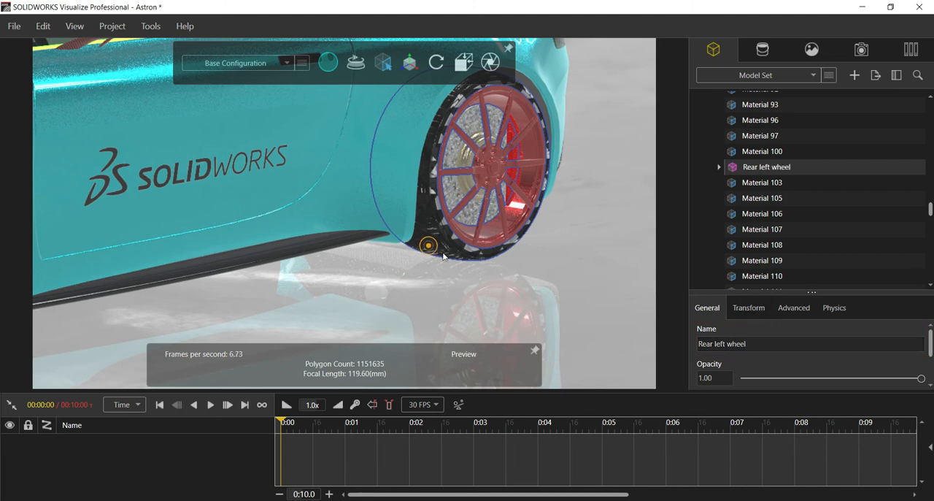
{"action": "scroll", "coordinate": [548, 223], "scroll_direction": "down", "scroll_amount": 4}
{"action": "left_click", "coordinate": [717, 167]}
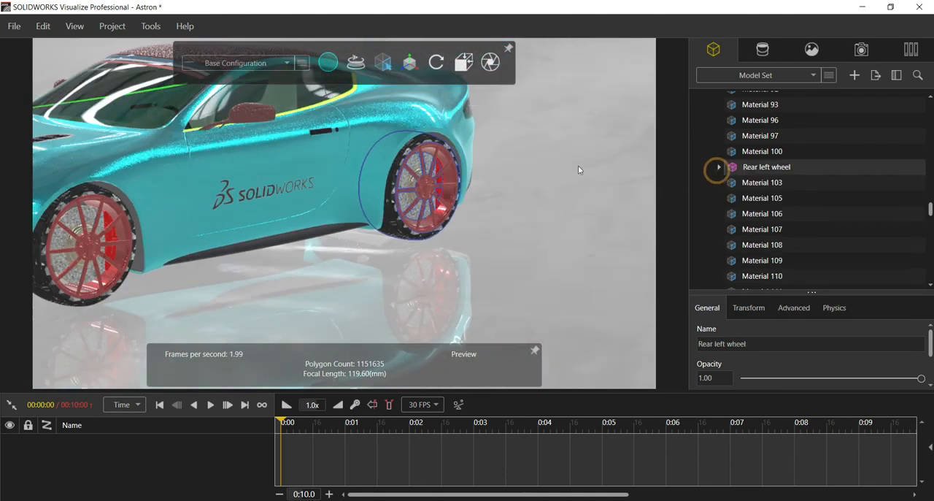
Select the right rear wheel's tire and rim parts Material 105, Material 107 and Material 108, and add the selection to a new group.
{"action": "left_click_drag", "start_coordinate": [474, 197], "coordinate": [208, 204]}
{"action": "left_click_drag", "start_coordinate": [479, 192], "coordinate": [372, 204]}
{"action": "scroll", "coordinate": [381, 192], "scroll_direction": "down", "scroll_amount": 4}
{"action": "scroll", "coordinate": [372, 208], "scroll_direction": "up", "scroll_amount": 5}
{"action": "left_click_drag", "start_coordinate": [453, 208], "coordinate": [369, 212]}
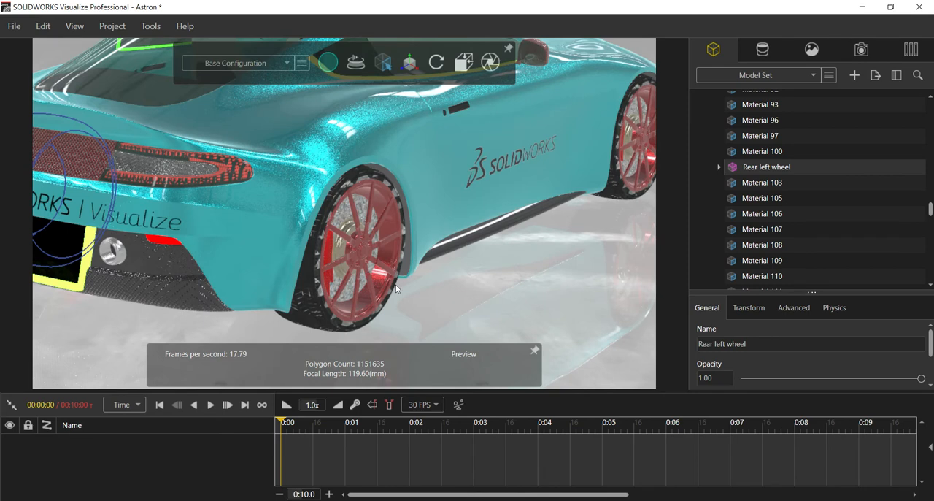
{"action": "scroll", "coordinate": [396, 289], "scroll_direction": "up", "scroll_amount": 3}
{"action": "left_click", "coordinate": [257, 306], "text": "ctrl"}
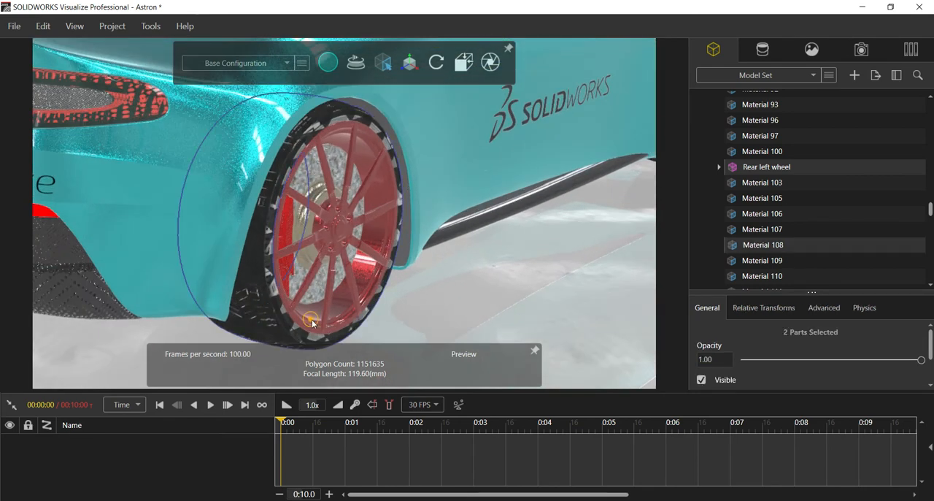
{"action": "left_click", "coordinate": [311, 320], "text": "ctrl"}
{"action": "left_click", "coordinate": [313, 252], "text": "ctrl"}
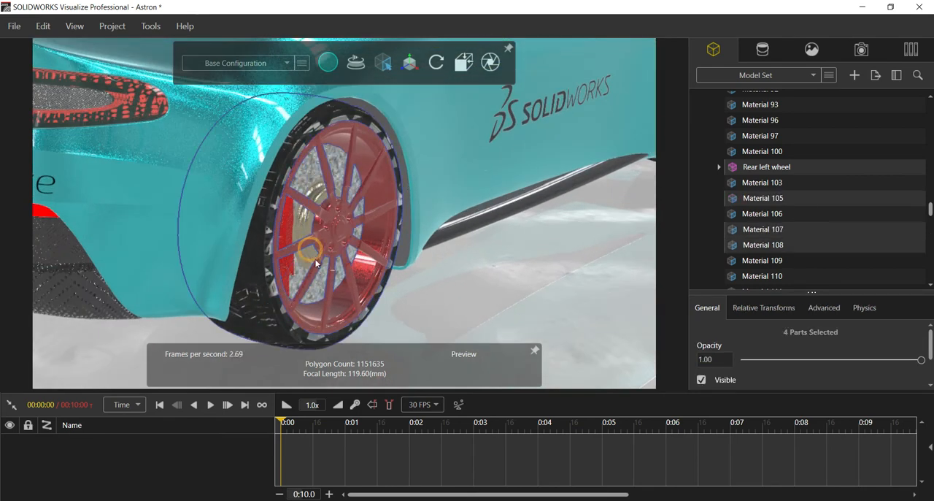
{"action": "right_click", "coordinate": [768, 199]}
{"action": "mouse_move", "coordinate": [802, 305]}
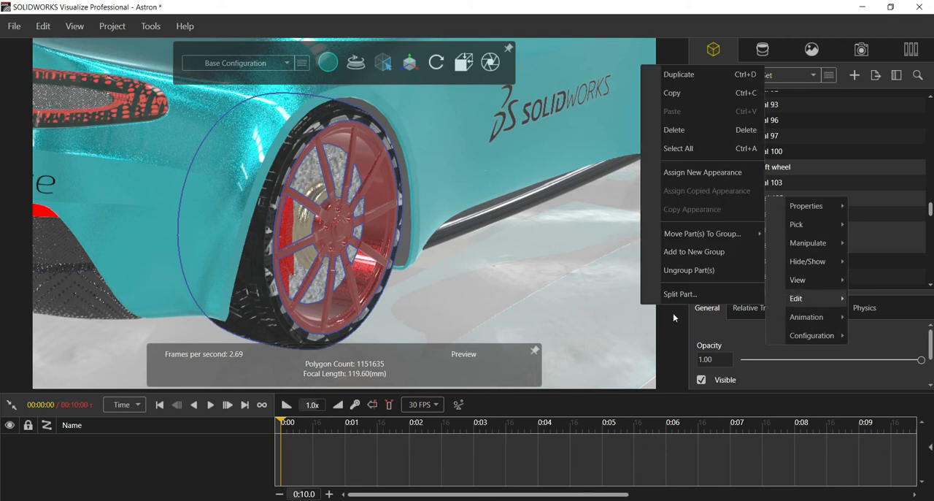
{"action": "left_click", "coordinate": [692, 252]}
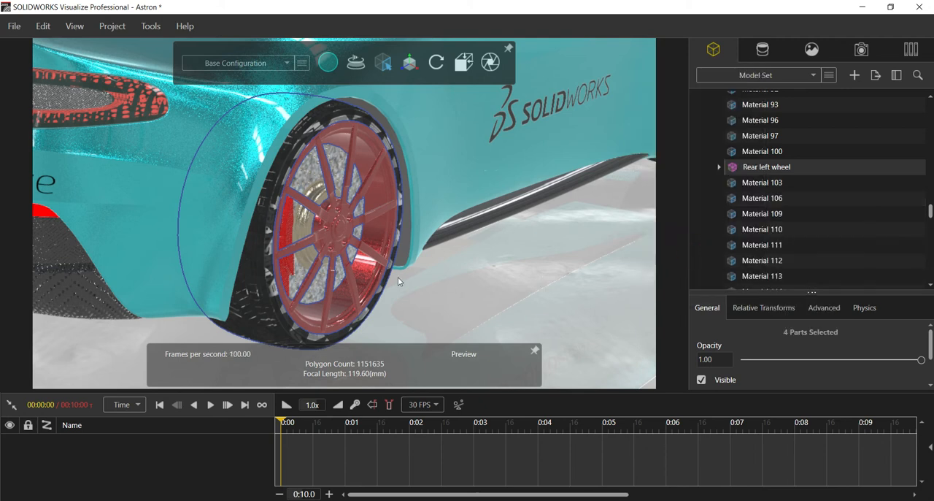
Look through the model's part list from Root to Material 170 for the named wheel groups.
{"action": "scroll", "coordinate": [798, 187], "scroll_direction": "up", "scroll_amount": 12}
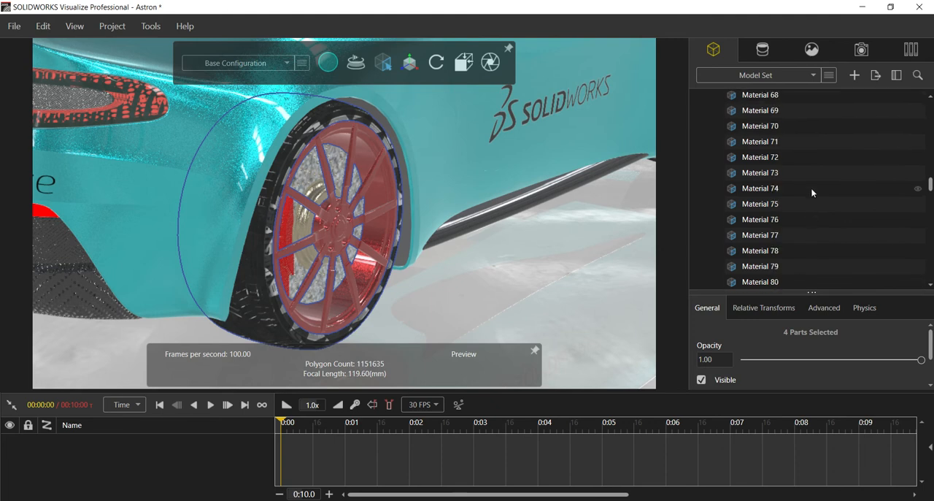
{"action": "scroll", "coordinate": [810, 188], "scroll_direction": "up", "scroll_amount": 14}
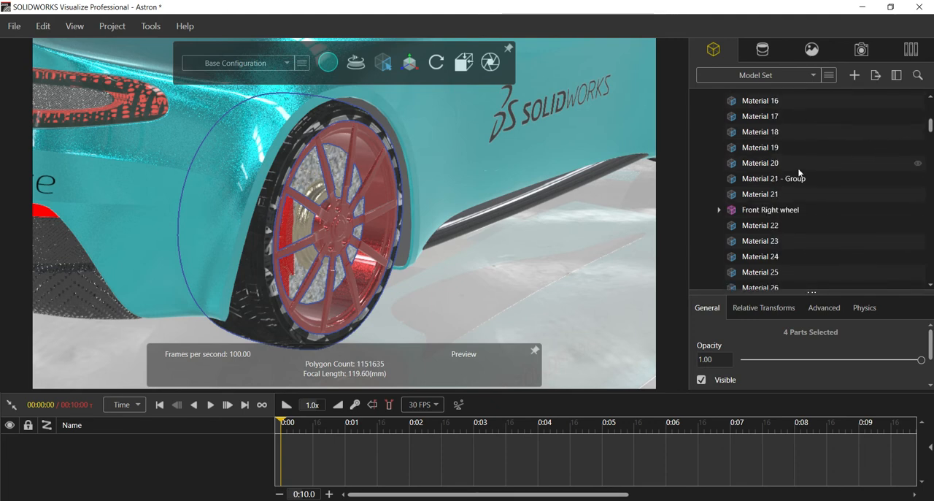
{"action": "scroll", "coordinate": [744, 216], "scroll_direction": "up", "scroll_amount": 5}
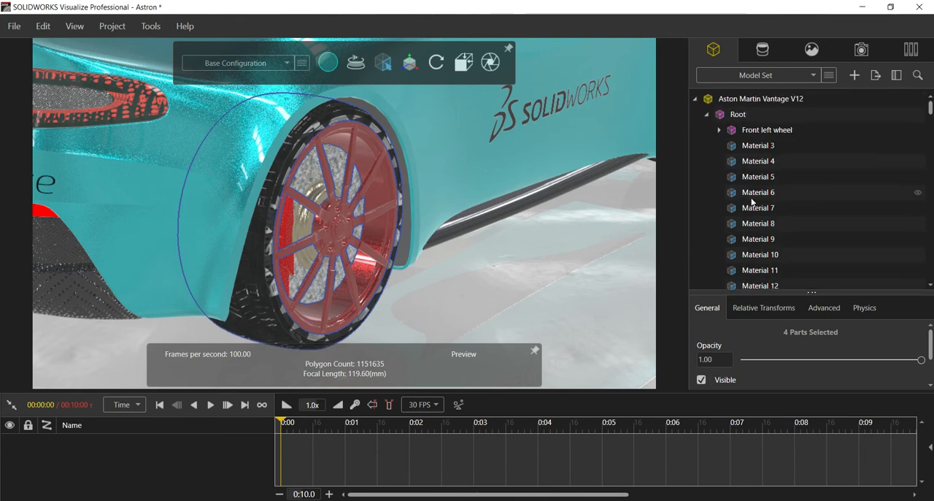
{"action": "scroll", "coordinate": [756, 168], "scroll_direction": "down", "scroll_amount": 14}
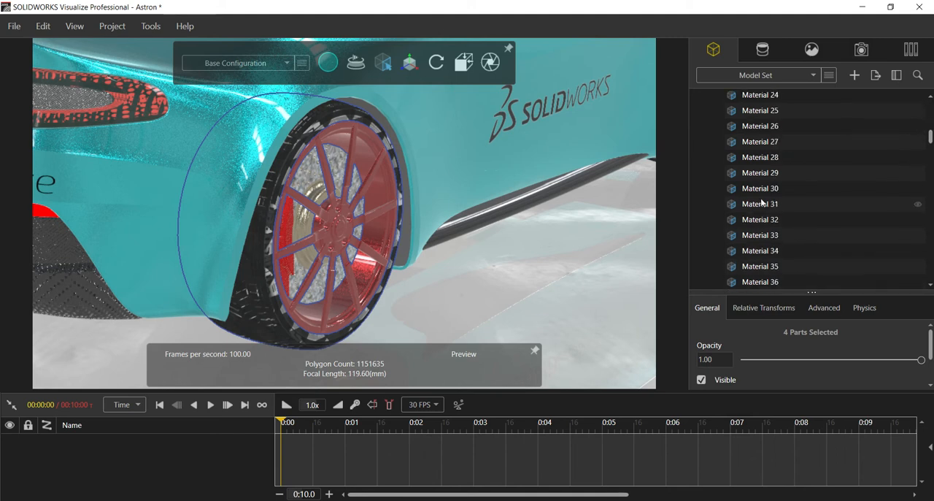
{"action": "scroll", "coordinate": [762, 189], "scroll_direction": "up", "scroll_amount": 8}
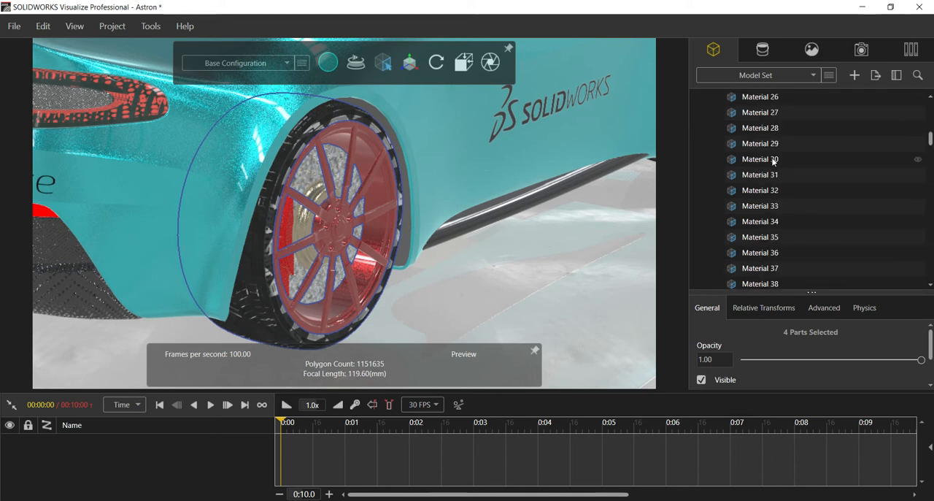
{"action": "scroll", "coordinate": [766, 182], "scroll_direction": "down", "scroll_amount": 16}
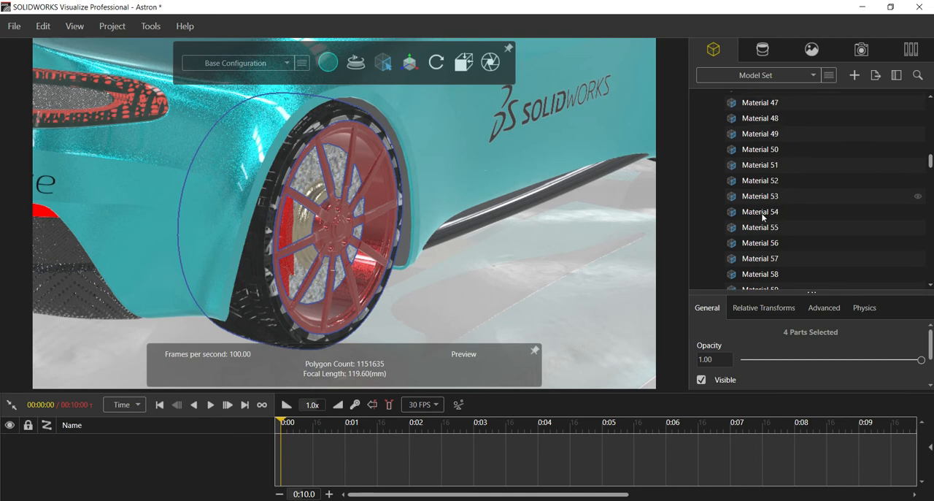
{"action": "scroll", "coordinate": [756, 226], "scroll_direction": "down", "scroll_amount": 17}
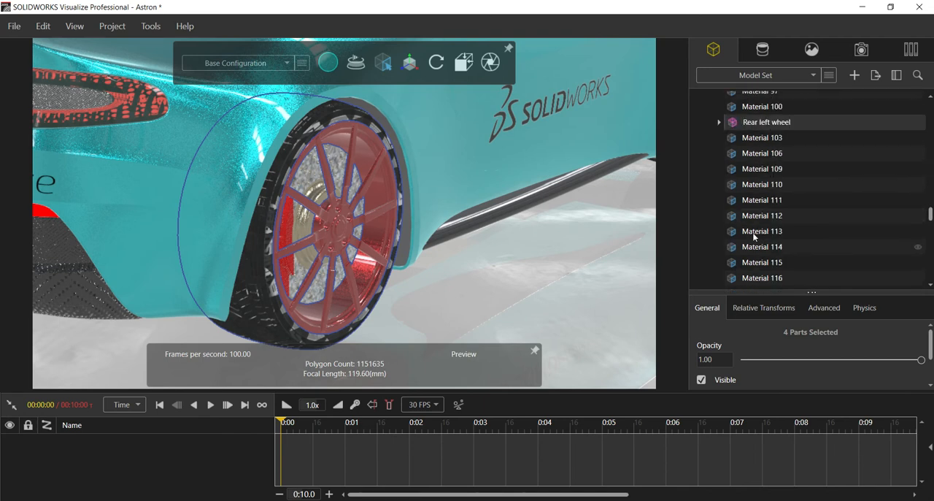
{"action": "scroll", "coordinate": [754, 249], "scroll_direction": "down", "scroll_amount": 13}
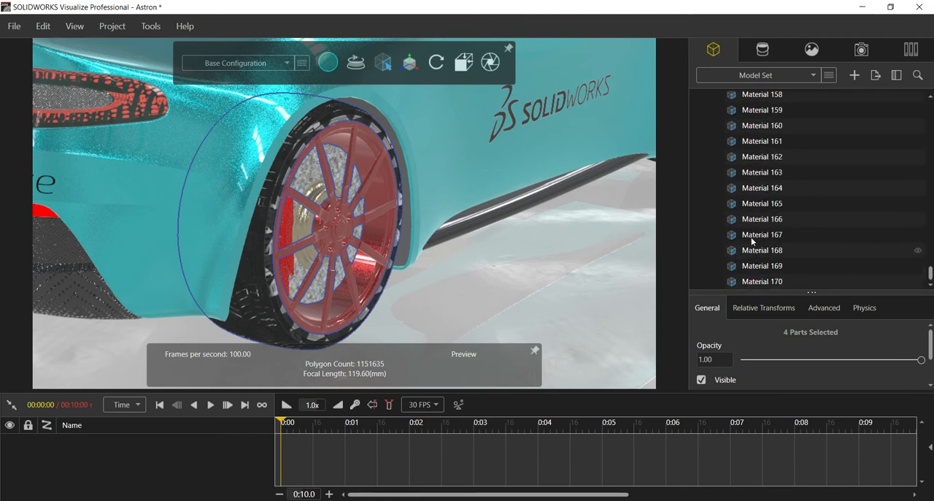
{"action": "scroll", "coordinate": [766, 260], "scroll_direction": "up", "scroll_amount": 3}
{"action": "scroll", "coordinate": [880, 190], "scroll_direction": "up", "scroll_amount": 18}
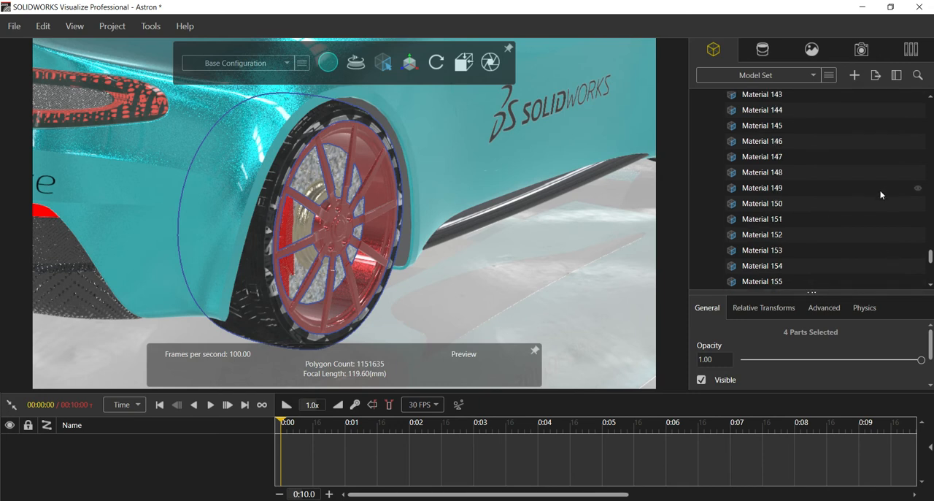
{"action": "scroll", "coordinate": [882, 180], "scroll_direction": "up", "scroll_amount": 20}
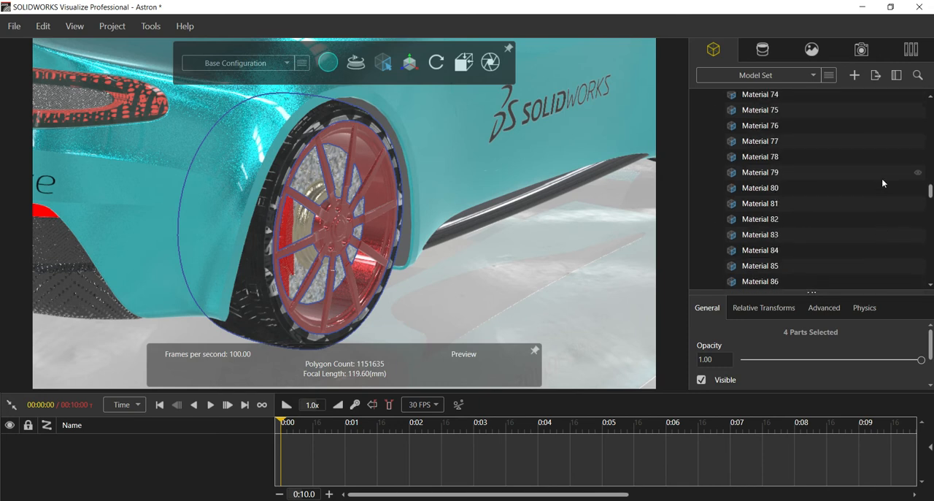
{"action": "scroll", "coordinate": [882, 178], "scroll_direction": "up", "scroll_amount": 4}
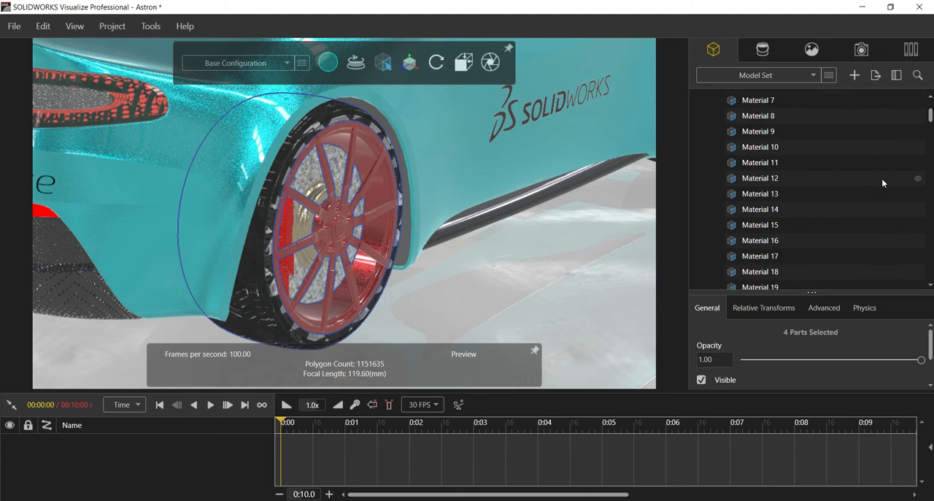
{"action": "scroll", "coordinate": [767, 200], "scroll_direction": "up", "scroll_amount": 5}
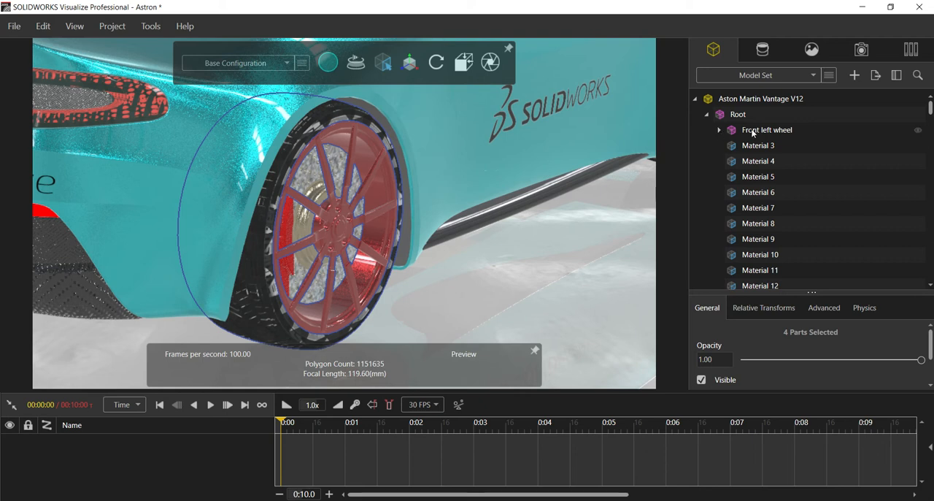
Switch the selection mode to groups and pick the right rear wheel to check which group it belongs to.
{"action": "left_click", "coordinate": [389, 181]}
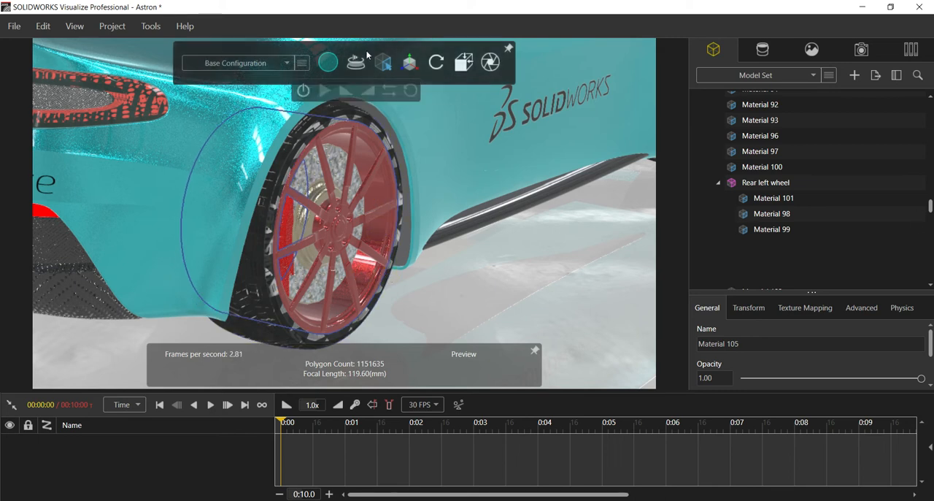
{"action": "mouse_move", "coordinate": [383, 62]}
{"action": "left_click", "coordinate": [394, 90]}
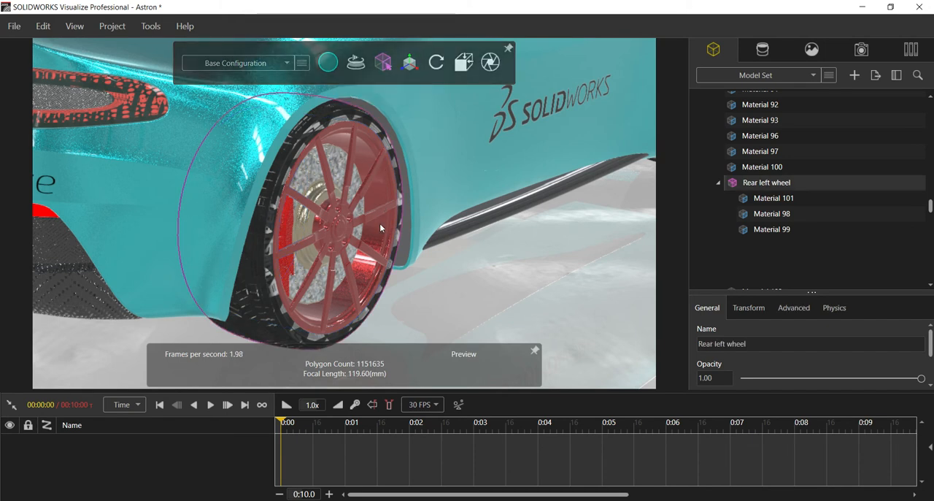
{"action": "scroll", "coordinate": [370, 266], "scroll_direction": "down", "scroll_amount": 4}
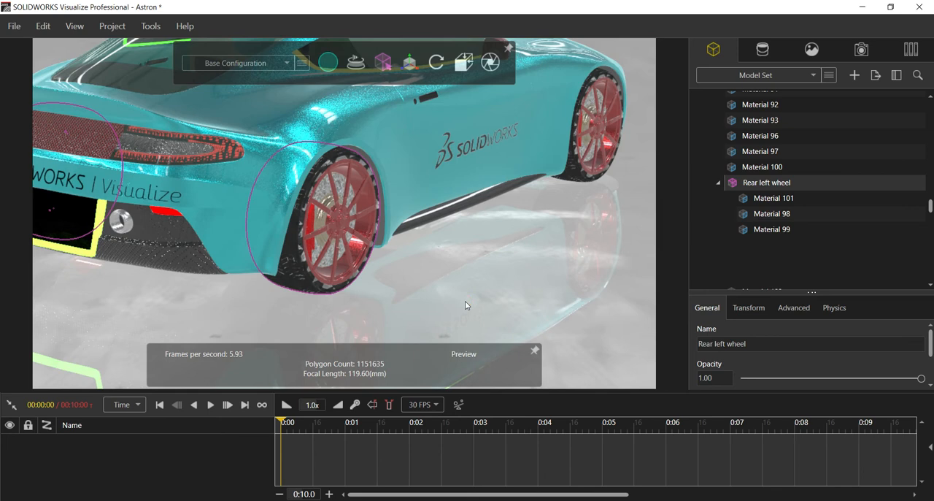
{"action": "left_click", "coordinate": [435, 298]}
{"action": "left_click", "coordinate": [300, 270]}
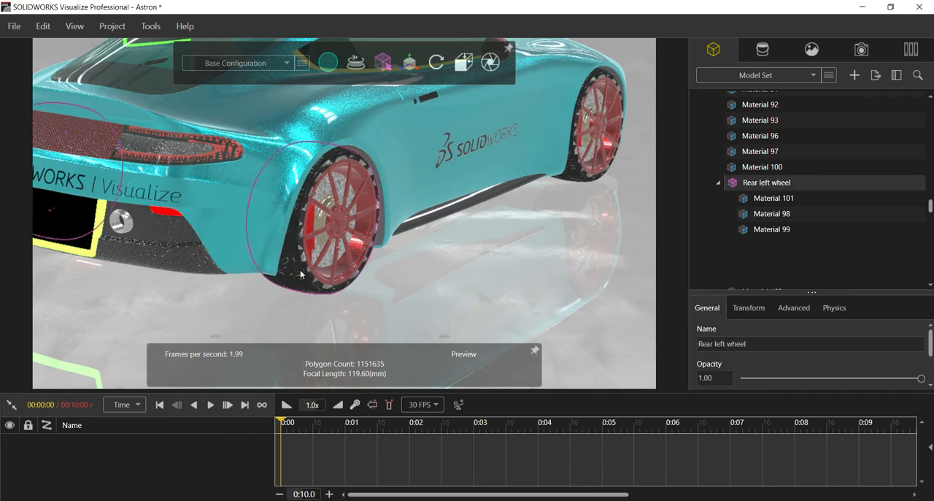
Examine Material 101, Material 98 and Material 99 in the Rear left wheel group to see which wheel parts they cover.
{"action": "left_click", "coordinate": [756, 198]}
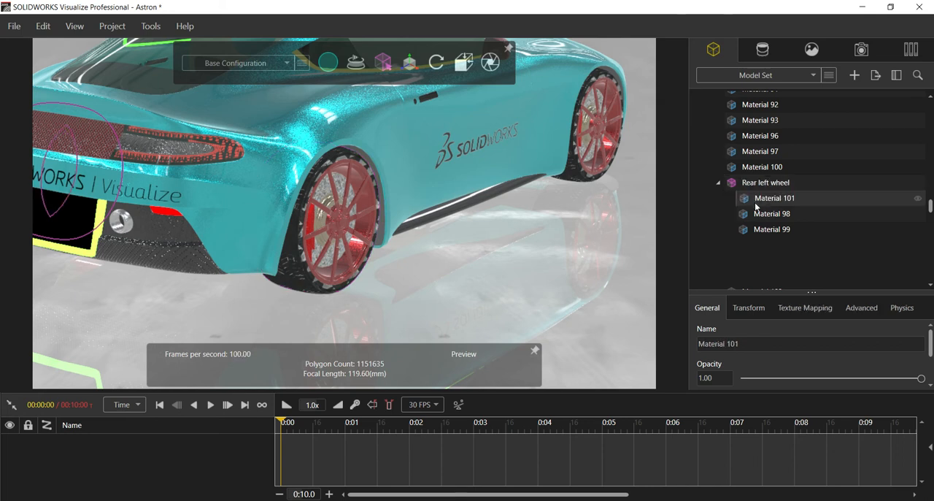
{"action": "left_click", "coordinate": [759, 213]}
{"action": "left_click", "coordinate": [758, 228]}
{"action": "left_click", "coordinate": [755, 212]}
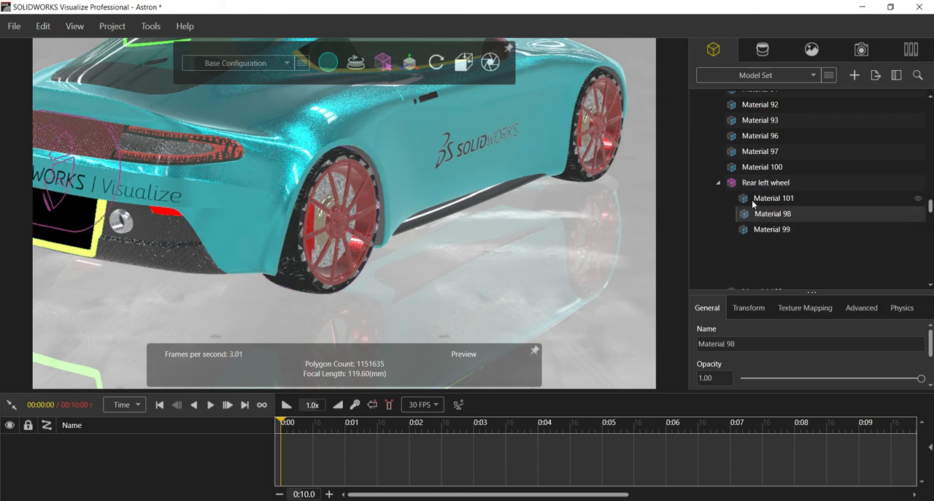
{"action": "left_click", "coordinate": [755, 198]}
{"action": "left_click", "coordinate": [753, 184]}
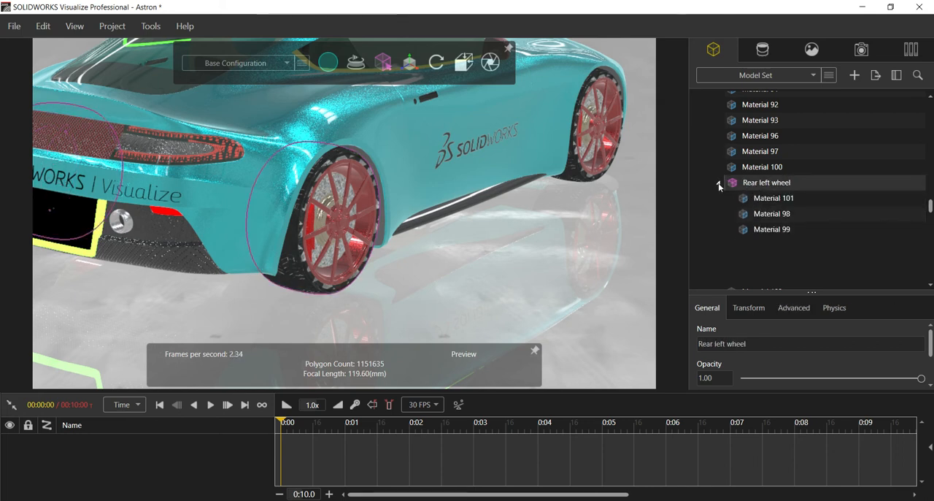
{"action": "left_click", "coordinate": [718, 183]}
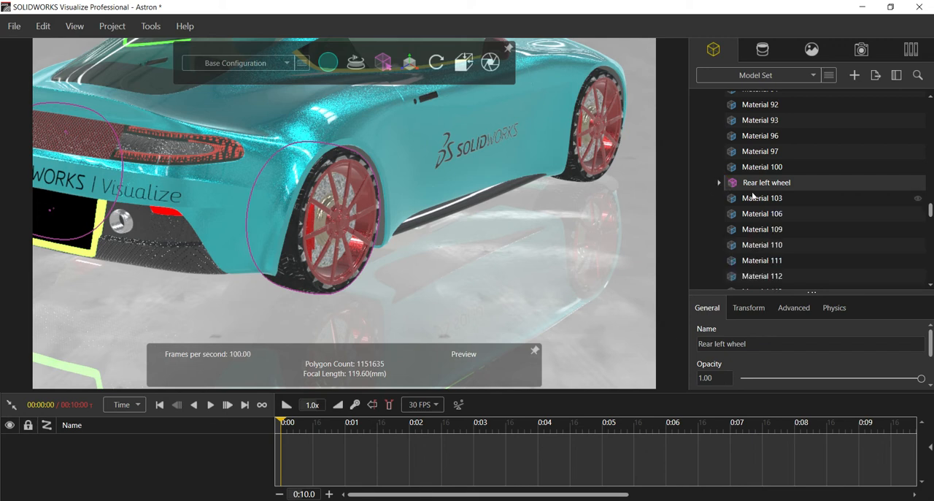
{"action": "scroll", "coordinate": [752, 194], "scroll_direction": "down", "scroll_amount": 3}
{"action": "scroll", "coordinate": [752, 194], "scroll_direction": "up", "scroll_amount": 3}
{"action": "left_click", "coordinate": [718, 182]}
{"action": "left_click", "coordinate": [754, 201]}
{"action": "key", "text": "Down"}
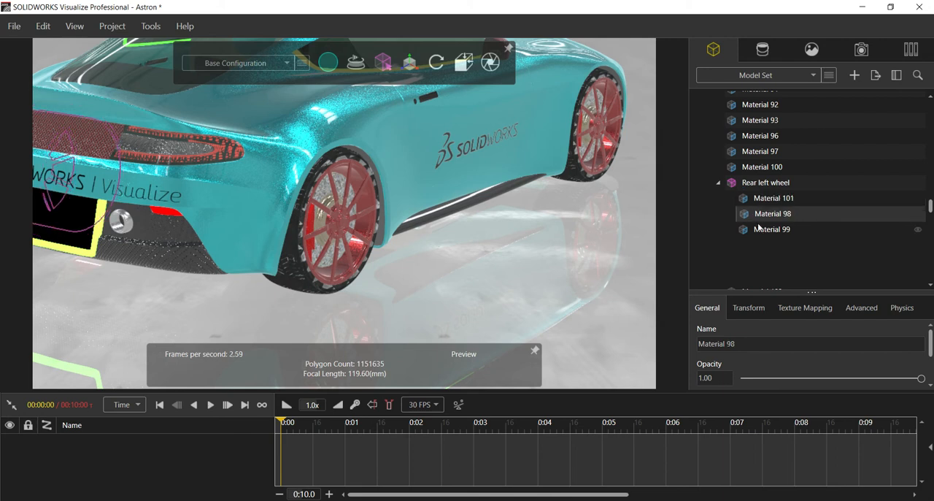
{"action": "key", "text": "Down"}
{"action": "left_click", "coordinate": [758, 200]}
Ungroup the parts of the Rear left wheel group.
{"action": "left_click", "coordinate": [754, 185]}
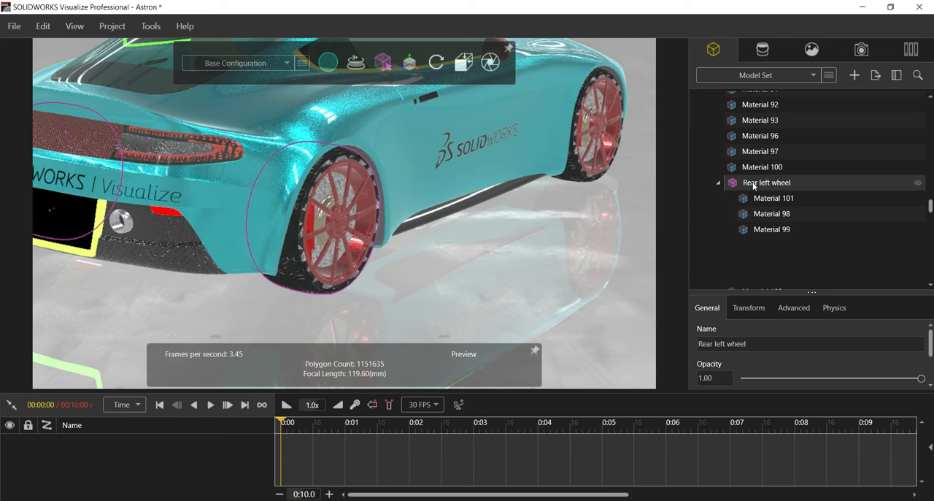
{"action": "right_click", "coordinate": [753, 186]}
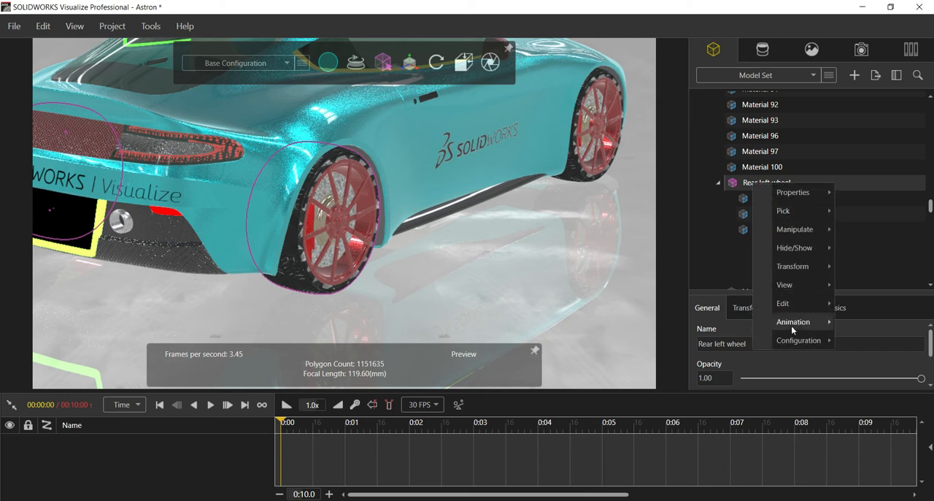
{"action": "mouse_move", "coordinate": [793, 302]}
{"action": "left_click", "coordinate": [674, 276]}
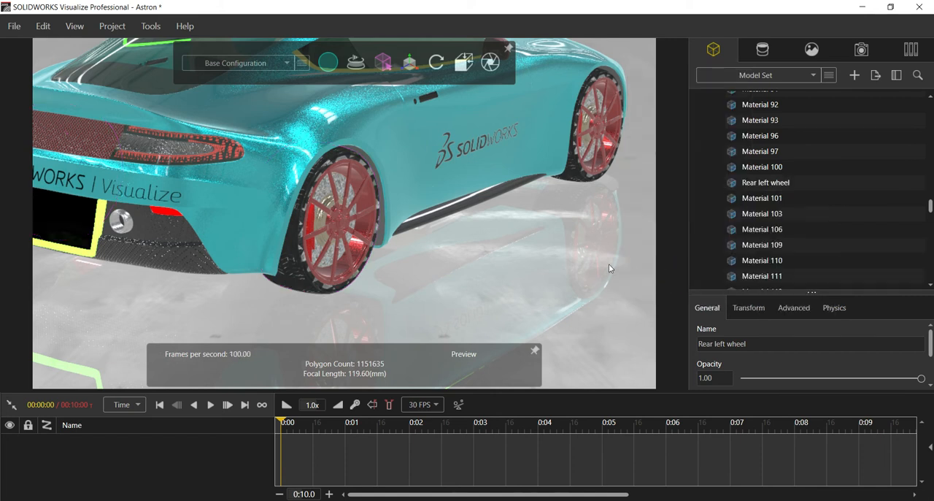
Check the right rear wheel's tire with group selection, and switch the selection mode back to parts.
{"action": "left_click", "coordinate": [581, 261]}
{"action": "left_click", "coordinate": [312, 282]}
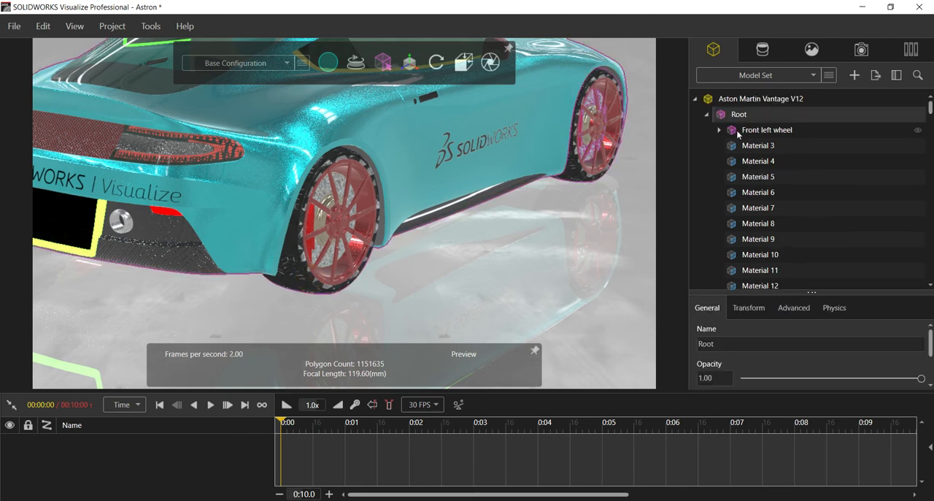
{"action": "left_click", "coordinate": [533, 260]}
{"action": "left_click", "coordinate": [383, 64]}
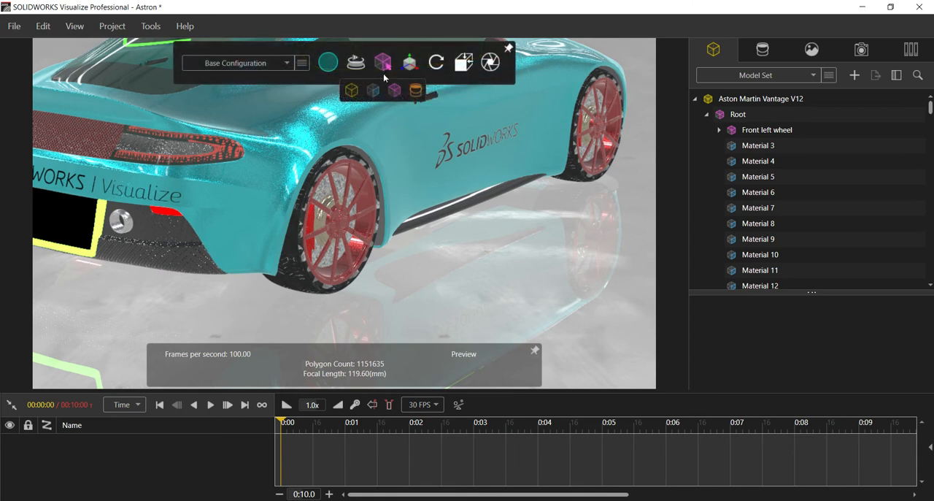
{"action": "left_click", "coordinate": [376, 90]}
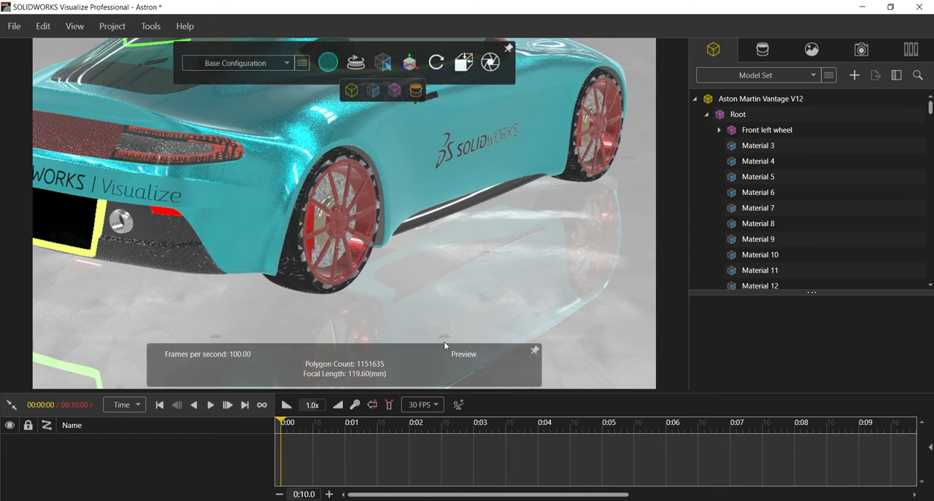
Select the right rear wheel's tire and rim parts Material 108, Material 105 and Material 107, and add them to a new group.
{"action": "left_click", "coordinate": [306, 287]}
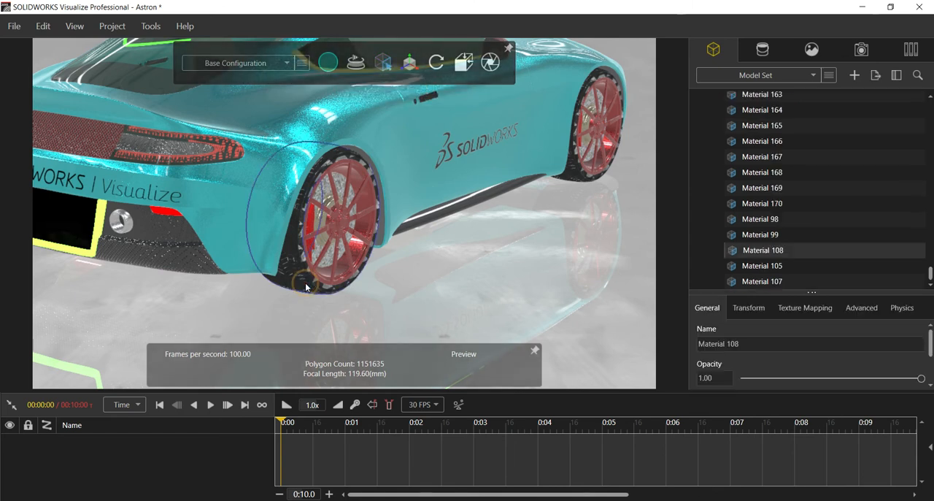
{"action": "left_click", "coordinate": [345, 270], "text": "ctrl"}
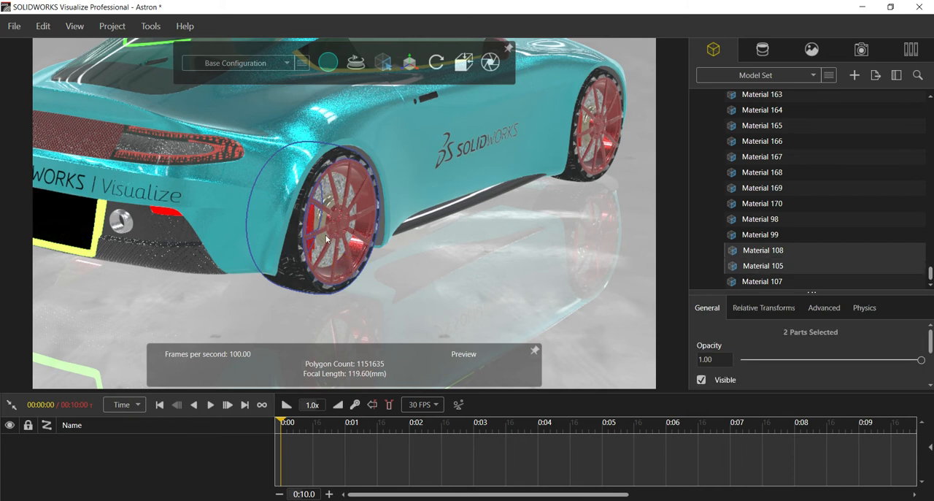
{"action": "left_click", "coordinate": [325, 238], "text": "ctrl"}
{"action": "right_click", "coordinate": [739, 253]}
{"action": "mouse_move", "coordinate": [770, 354]}
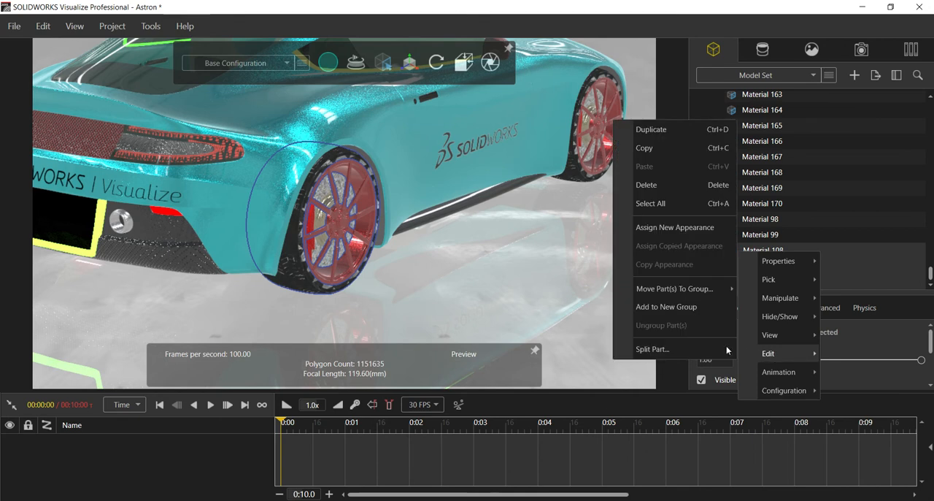
{"action": "left_click", "coordinate": [672, 309]}
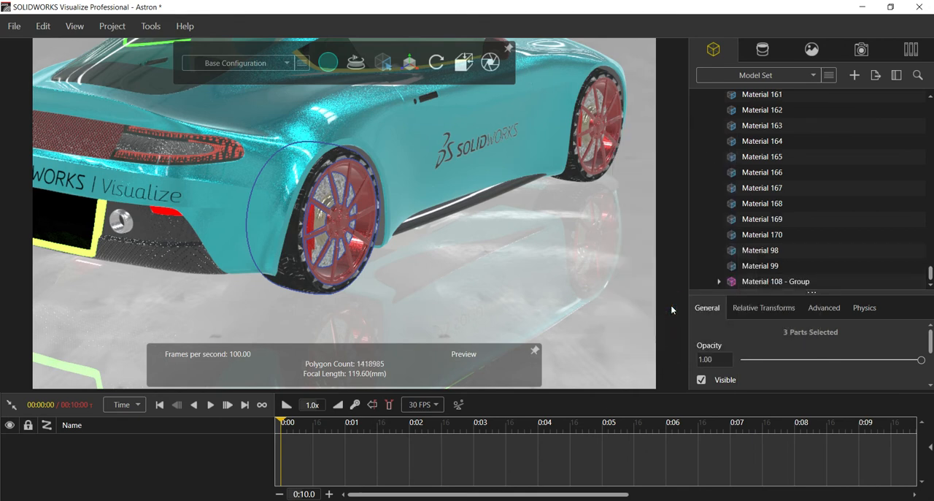
Rename Material 108 - Group as Rear right wheel.
{"action": "left_click", "coordinate": [760, 286]}
{"action": "left_click", "coordinate": [773, 344]}
{"action": "left_click_drag", "start_coordinate": [774, 344], "coordinate": [681, 343]}
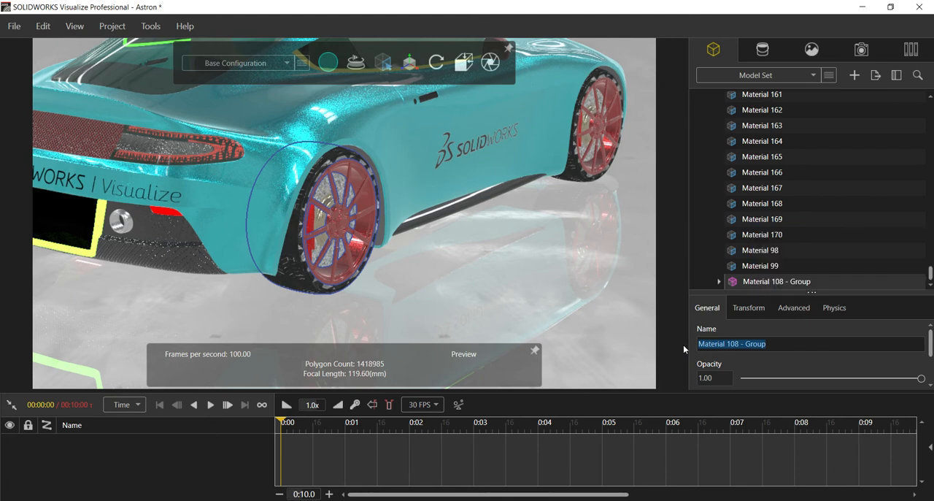
{"action": "type", "text": "Rear re"}
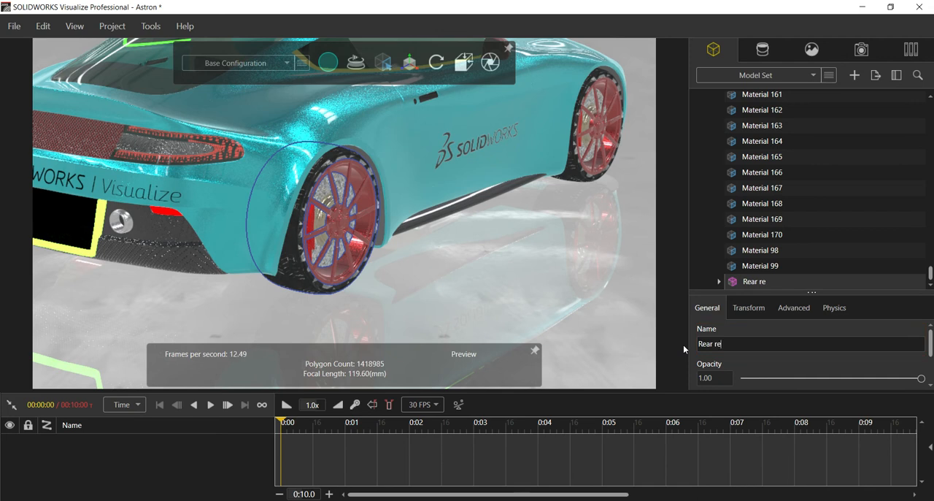
{"action": "key", "text": "BackSpace"}
{"action": "type", "text": "ight wheel"}
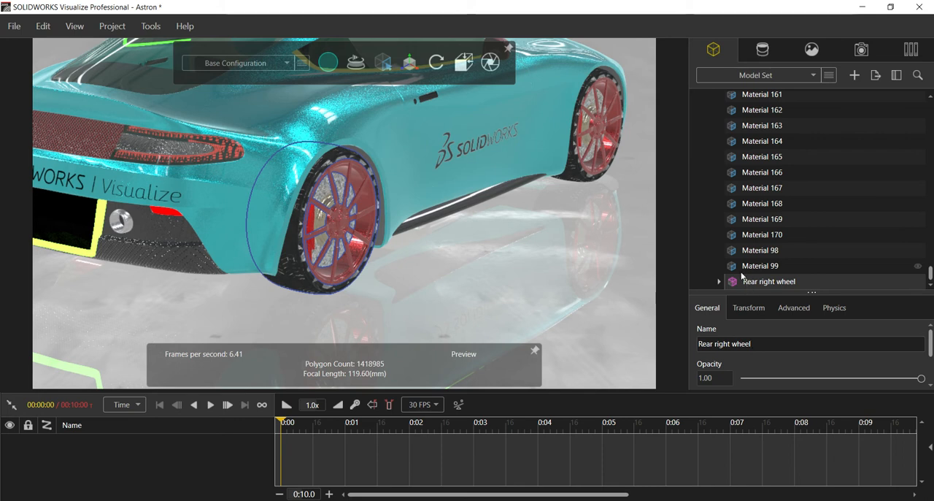
Select the left rear wheel's tire and rim parts Material 98, Material 99 and Material 101, and add them to a new group.
{"action": "left_click", "coordinate": [555, 259]}
{"action": "mouse_move", "coordinate": [440, 249]}
{"action": "left_mouse_down"}
{"action": "mouse_move", "coordinate": [407, 248]}
{"action": "mouse_move", "coordinate": [469, 272]}
{"action": "mouse_move", "coordinate": [578, 267]}
{"action": "mouse_move", "coordinate": [452, 262]}
{"action": "left_mouse_up"}
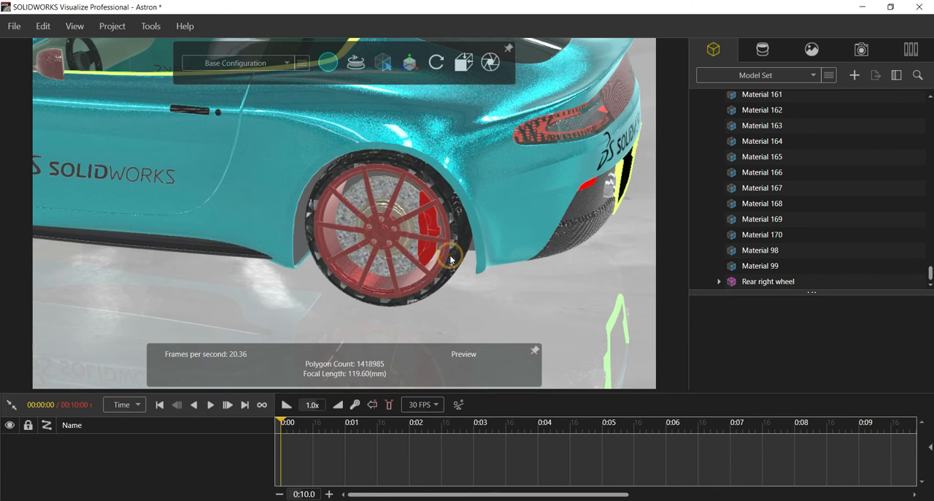
{"action": "left_click", "coordinate": [451, 261]}
{"action": "left_click", "coordinate": [380, 287], "text": "ctrl"}
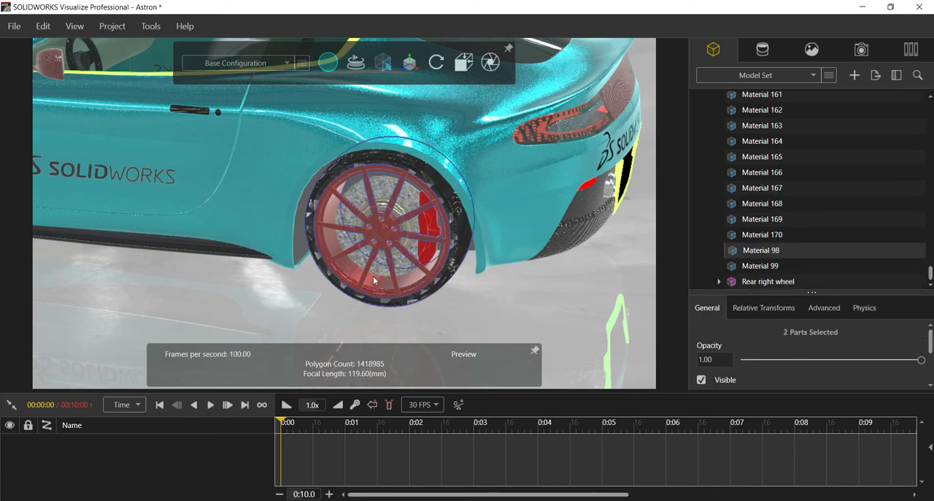
{"action": "left_click", "coordinate": [408, 229], "text": "ctrl"}
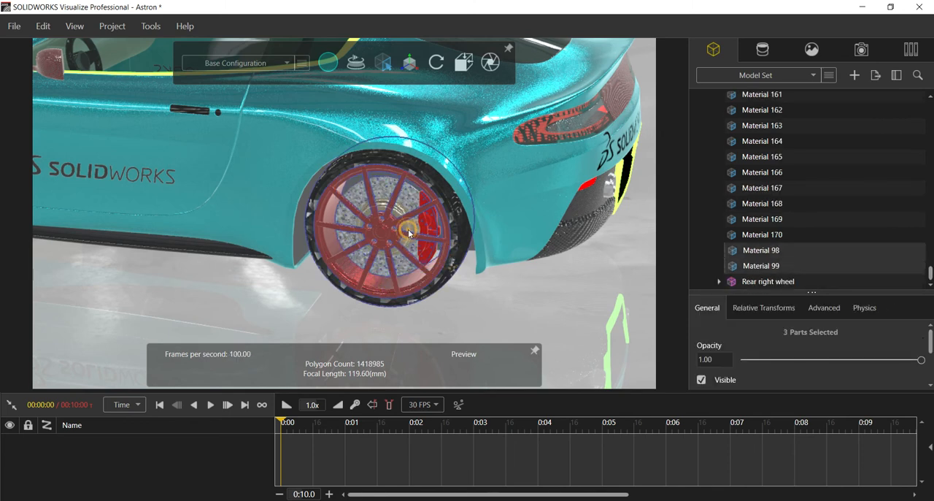
{"action": "left_click", "coordinate": [450, 270], "text": "ctrl"}
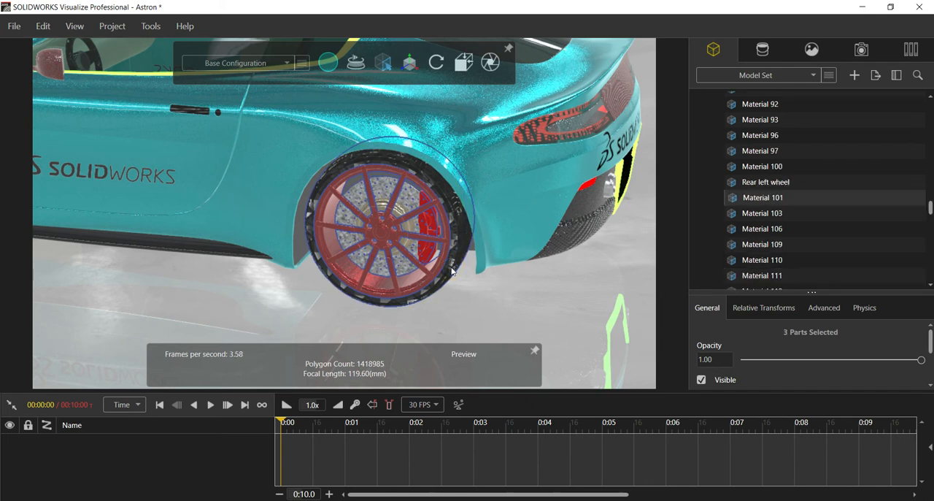
{"action": "right_click", "coordinate": [746, 196]}
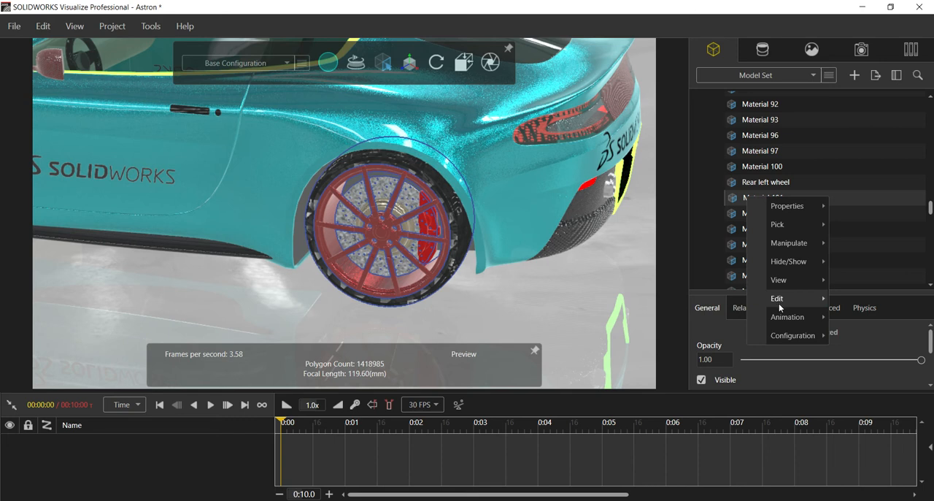
{"action": "mouse_move", "coordinate": [778, 298]}
{"action": "left_click", "coordinate": [673, 251]}
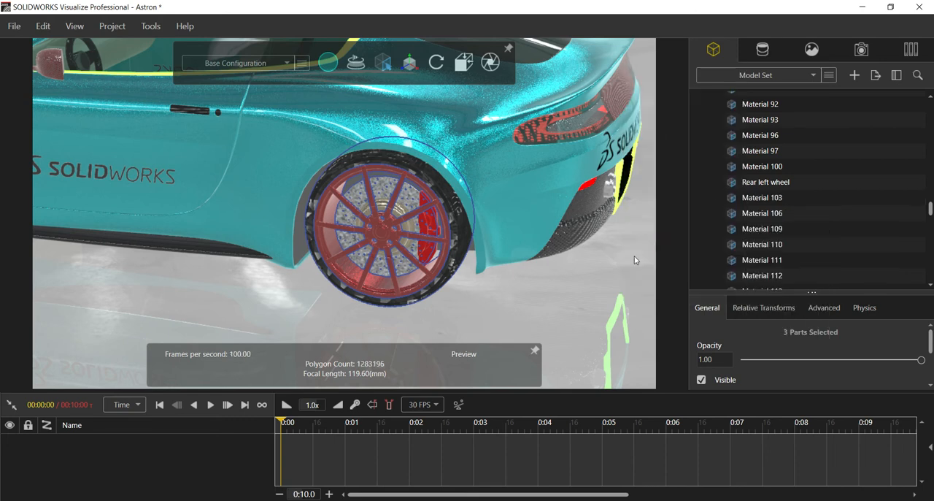
Rename Material 98 - Group as Rear left whee.
{"action": "scroll", "coordinate": [714, 263], "scroll_direction": "down", "scroll_amount": 10}
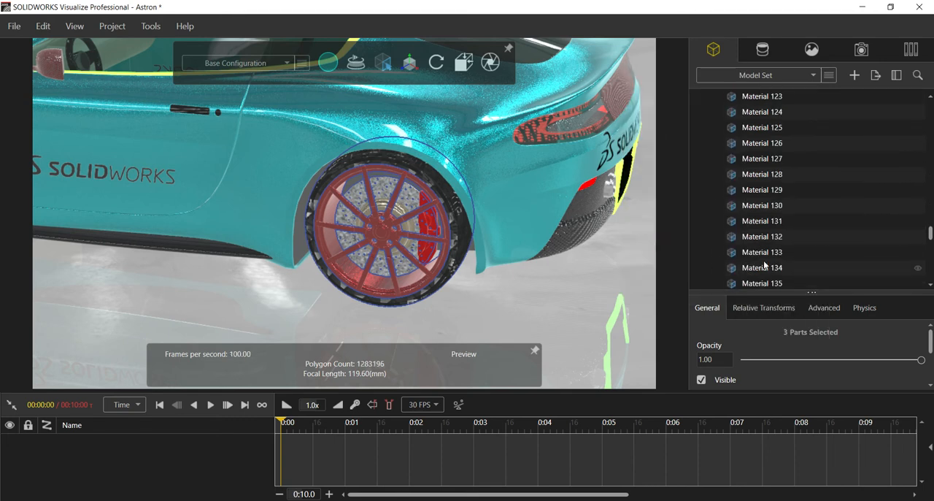
{"action": "scroll", "coordinate": [759, 282], "scroll_direction": "down", "scroll_amount": 5}
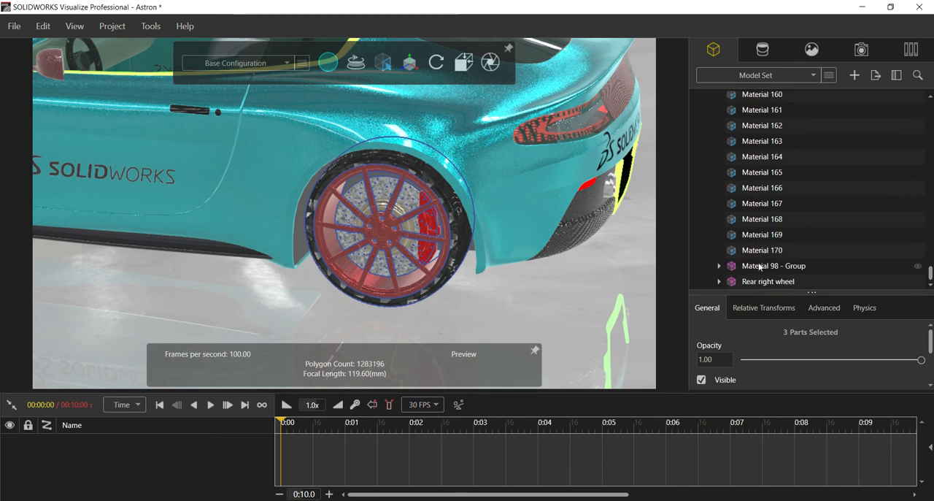
{"action": "left_click", "coordinate": [760, 267]}
{"action": "left_click_drag", "start_coordinate": [764, 343], "coordinate": [655, 337]}
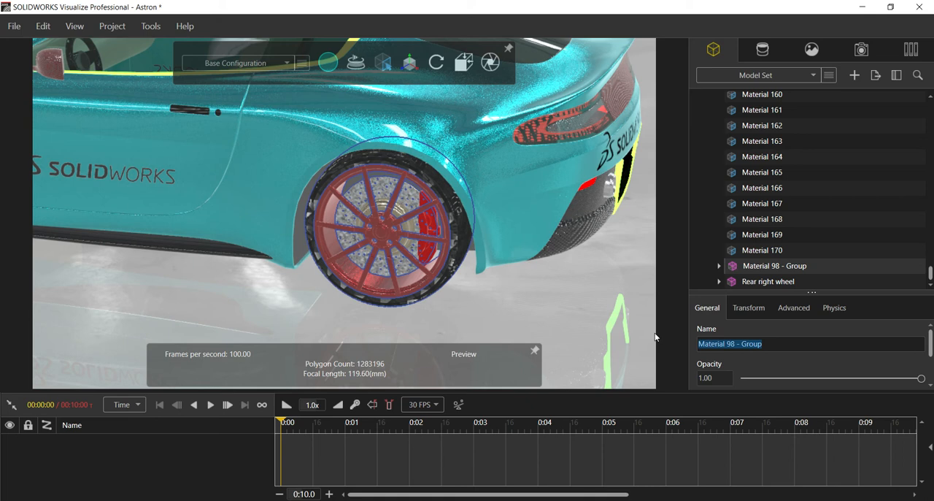
{"action": "type", "text": "R"}
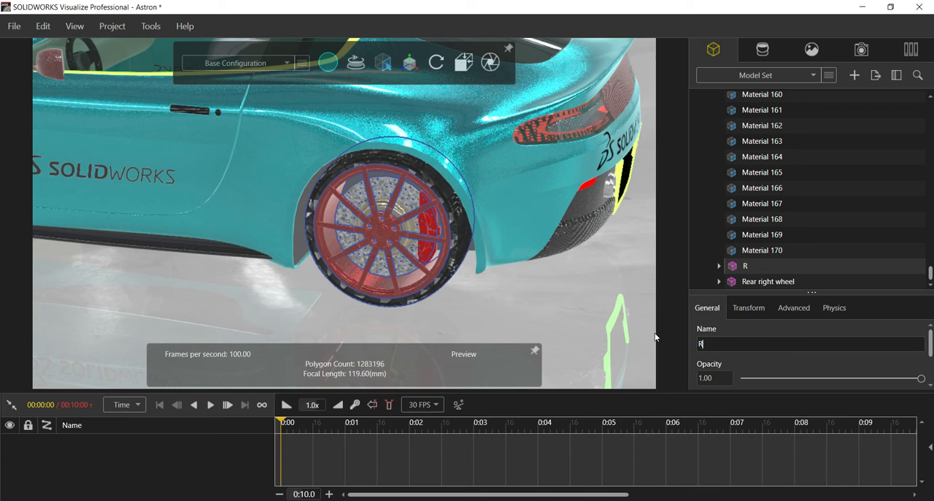
{"action": "type", "text": "ear left ewheel"}
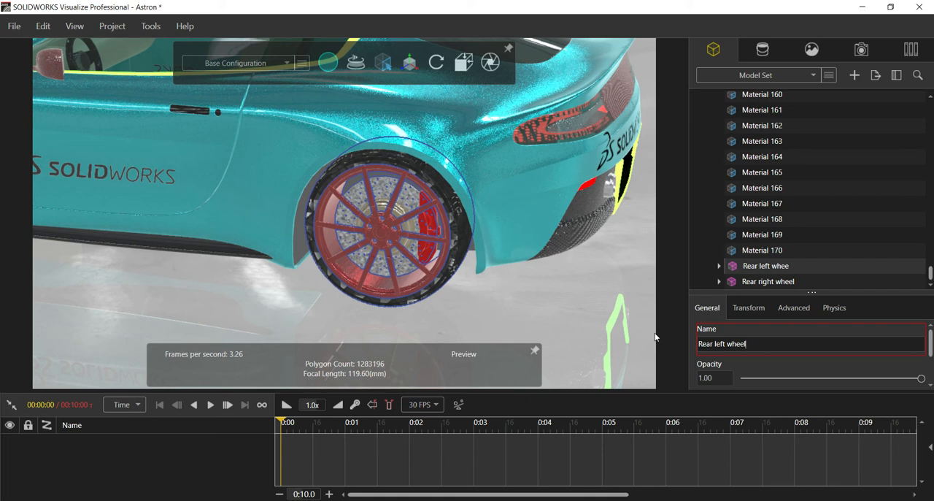
{"action": "key", "text": "BackSpace"}
{"action": "key", "text": "BackSpace"}
{"action": "key", "text": "BackSpace"}
{"action": "key", "text": "BackSpace"}
{"action": "key", "text": "BackSpace"}
{"action": "key", "text": "BackSpace"}
{"action": "key", "text": "BackSpace"}
{"action": "key", "text": "BackSpace"}
{"action": "key", "text": "BackSpace"}
{"action": "key", "text": "BackSpace"}
{"action": "key", "text": "BackSpace"}
{"action": "key", "text": "BackSpace"}
{"action": "key", "text": "BackSpace"}
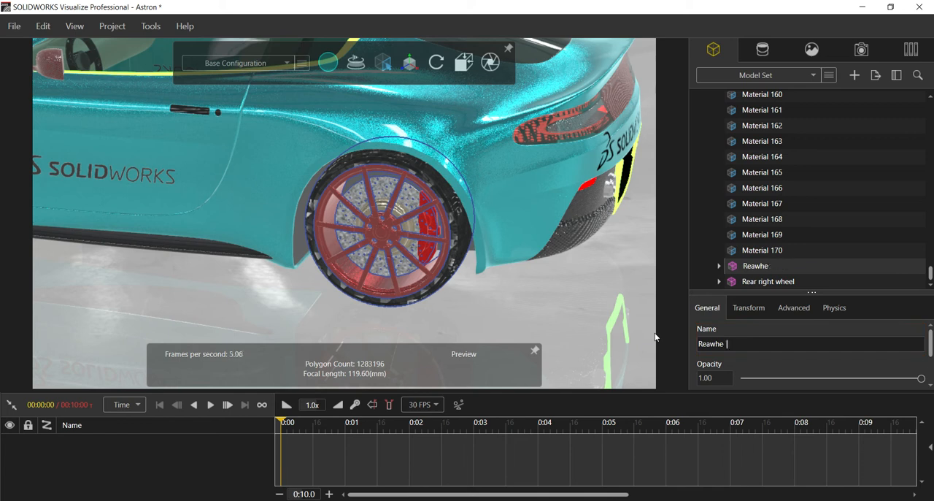
{"action": "type", "text": "ar leftm"}
{"action": "key", "text": "BackSpace"}
{"action": "type", "text": "whee"}
{"action": "key", "text": "BackSpace"}
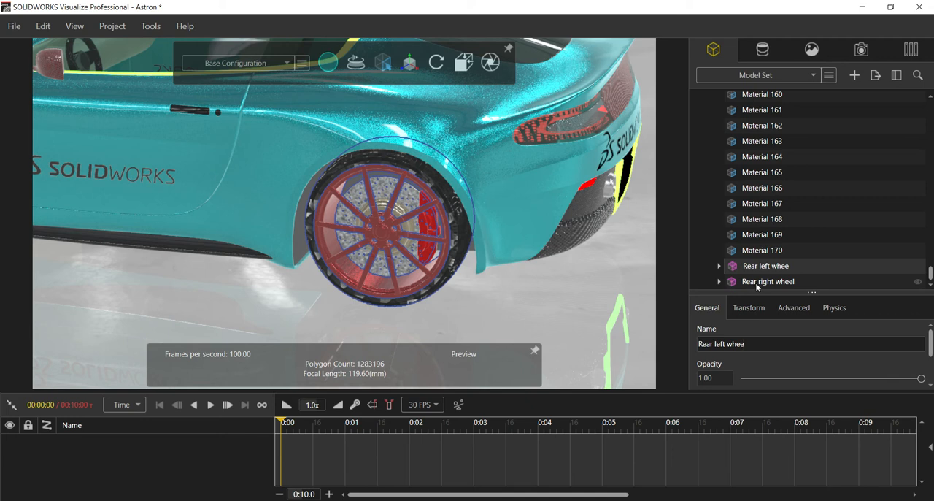
{"action": "left_click", "coordinate": [505, 292]}
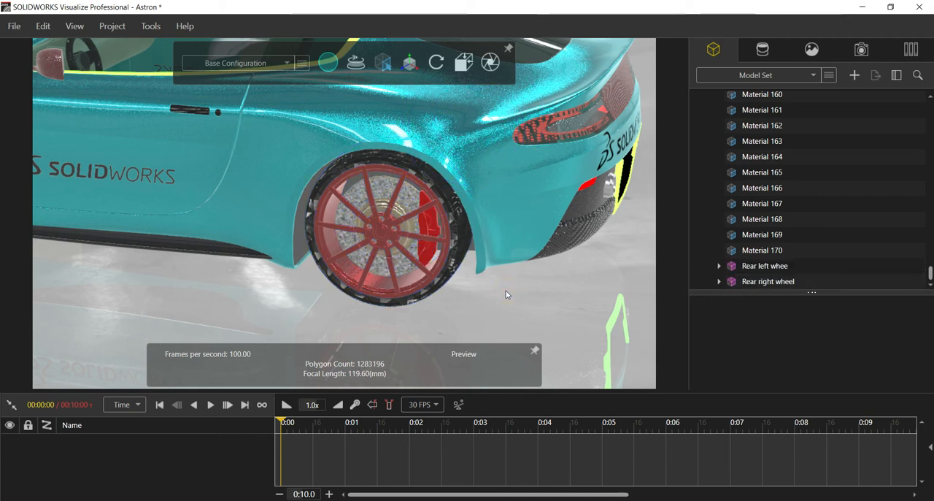
Switch the selection mode to models and select the Aston Martin Vantage V12 model in the model tree.
{"action": "scroll", "coordinate": [503, 289], "scroll_direction": "down", "scroll_amount": 5}
{"action": "middle_click_drag", "start_coordinate": [491, 272], "coordinate": [318, 204]}
{"action": "scroll", "coordinate": [493, 239], "scroll_direction": "down", "scroll_amount": 3}
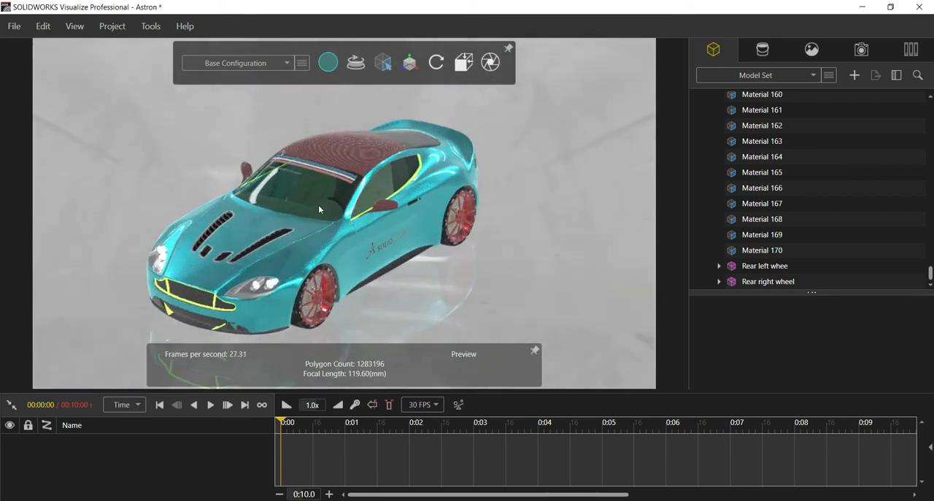
{"action": "scroll", "coordinate": [280, 190], "scroll_direction": "up", "scroll_amount": 2}
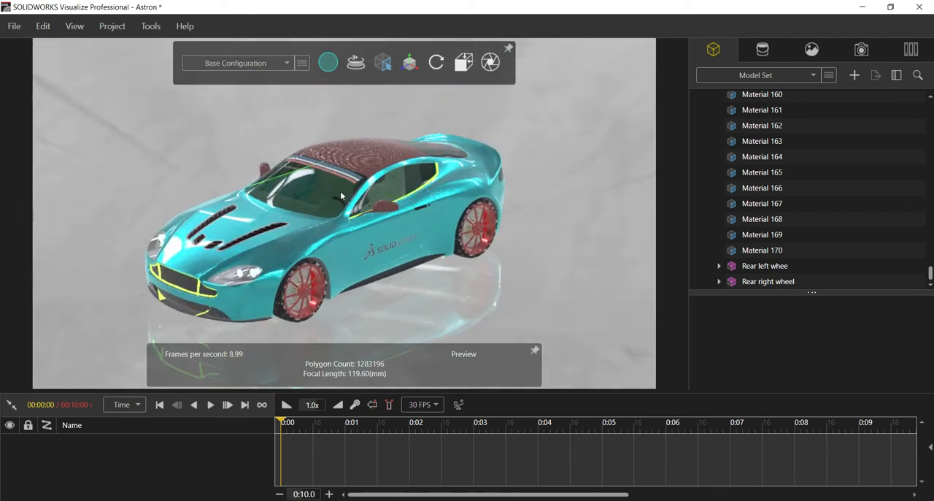
{"action": "scroll", "coordinate": [780, 181], "scroll_direction": "up", "scroll_amount": 11}
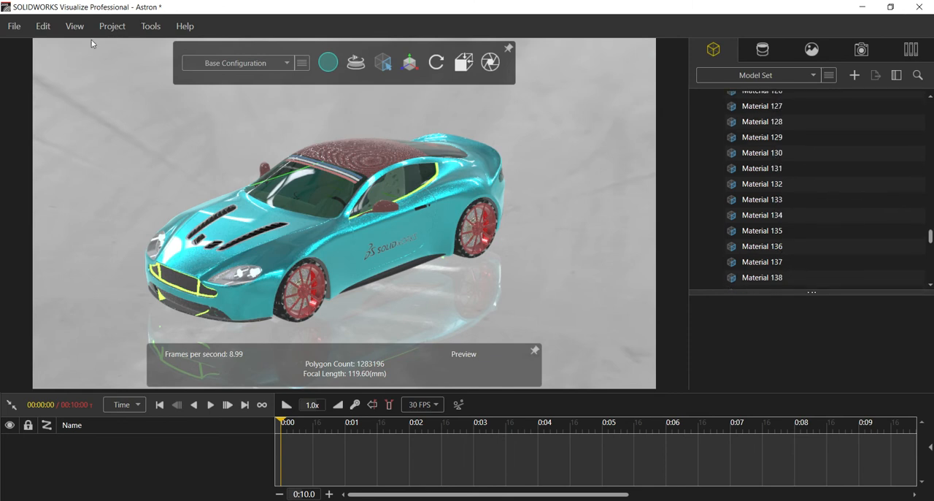
{"action": "mouse_move", "coordinate": [380, 67]}
{"action": "left_click", "coordinate": [351, 90]}
{"action": "scroll", "coordinate": [749, 125], "scroll_direction": "up", "scroll_amount": 18}
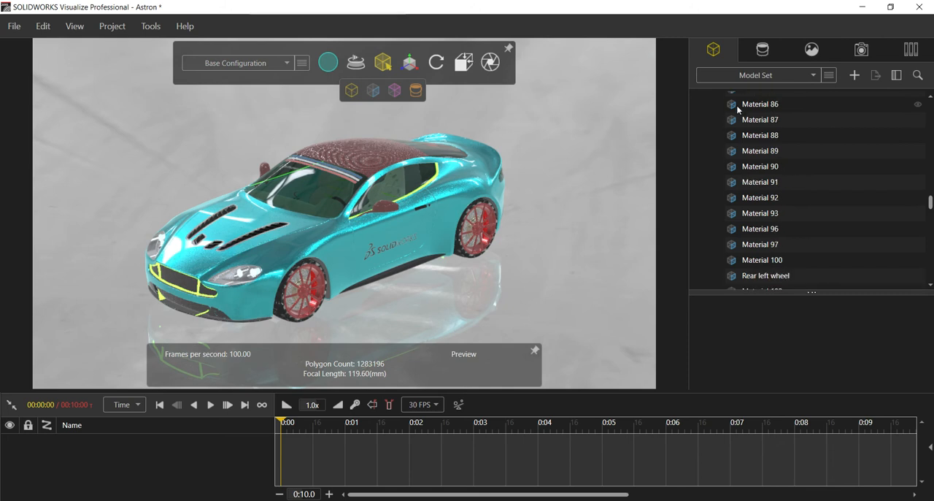
{"action": "scroll", "coordinate": [742, 102], "scroll_direction": "up", "scroll_amount": 11}
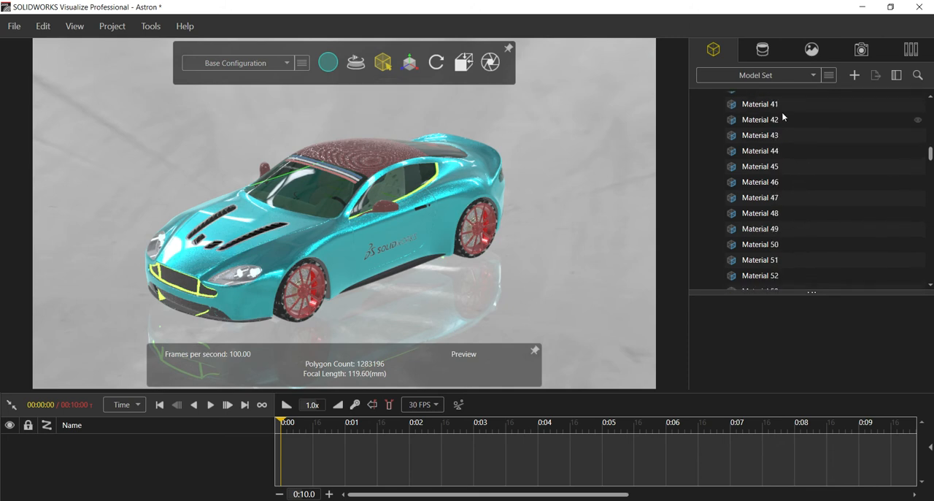
{"action": "left_click_drag", "start_coordinate": [929, 155], "coordinate": [930, 102]}
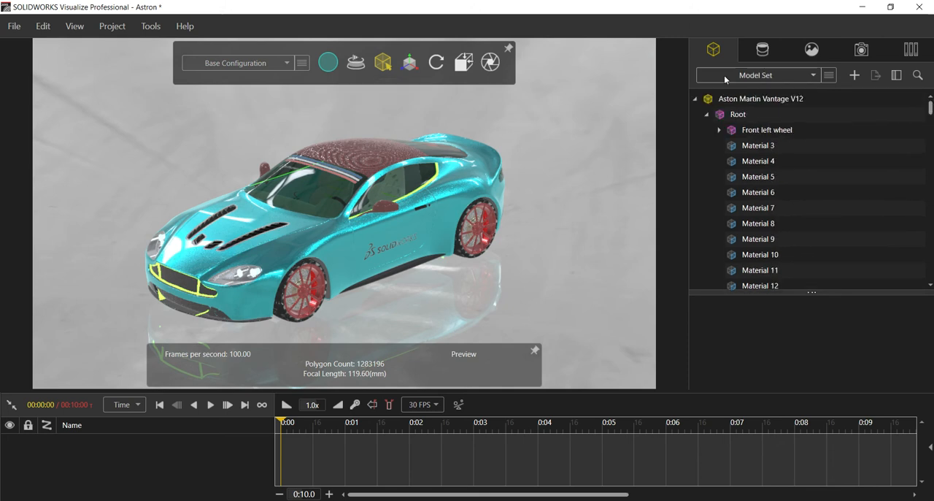
{"action": "left_click", "coordinate": [762, 99]}
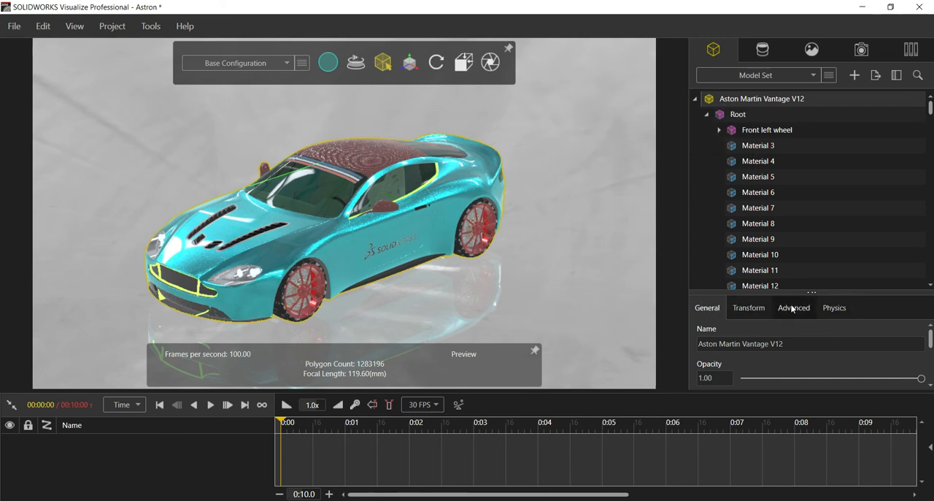
Set the physics simulation type of the Aston Martin Vantage V12 model to Vehicle.
{"action": "left_click", "coordinate": [834, 307]}
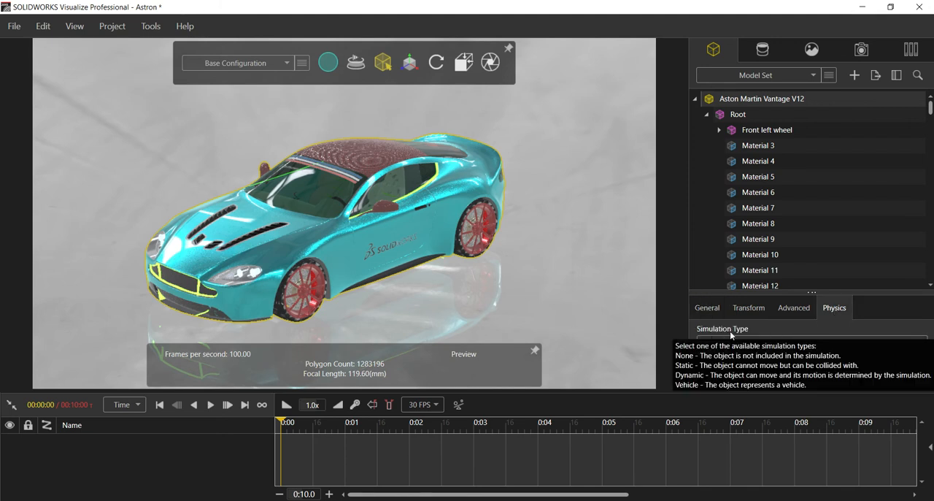
{"action": "left_click", "coordinate": [872, 340]}
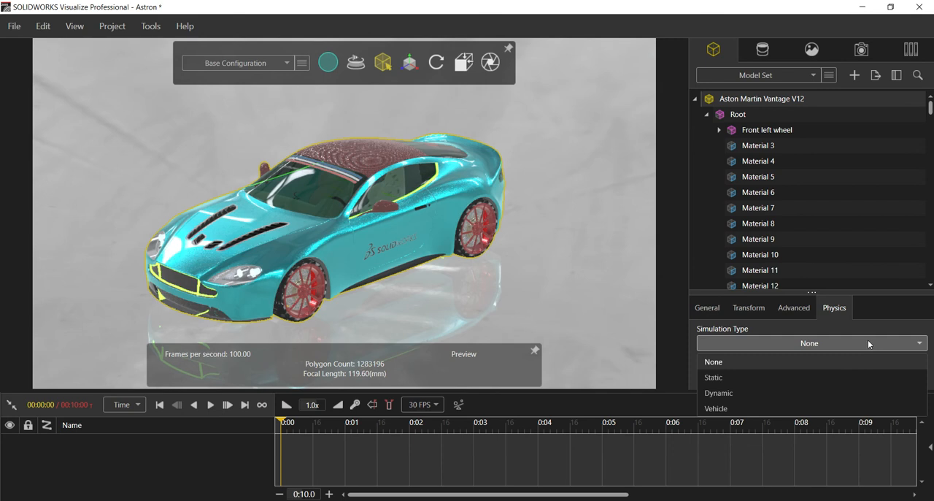
{"action": "left_click", "coordinate": [777, 407]}
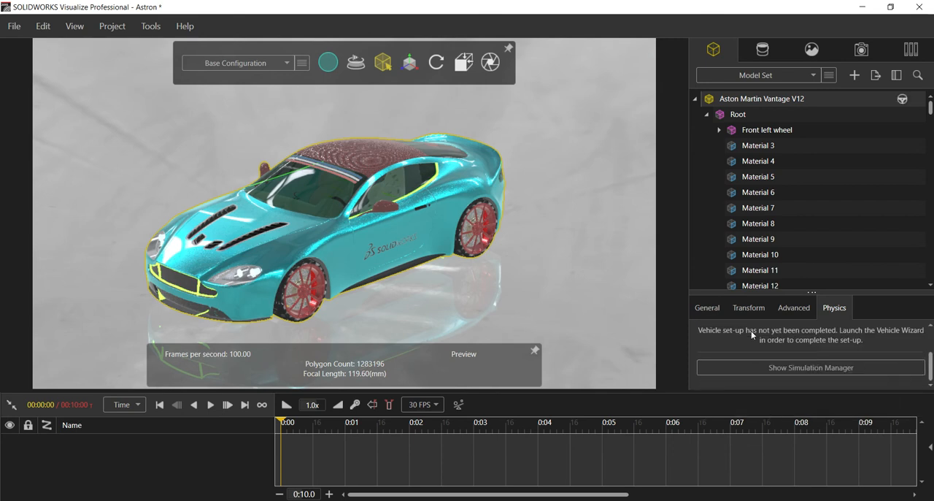
Launch the Vehicle Wizard and choose Manual Mode as the setup type to reach the wheels setup.
{"action": "left_click_drag", "start_coordinate": [763, 294], "coordinate": [764, 153]}
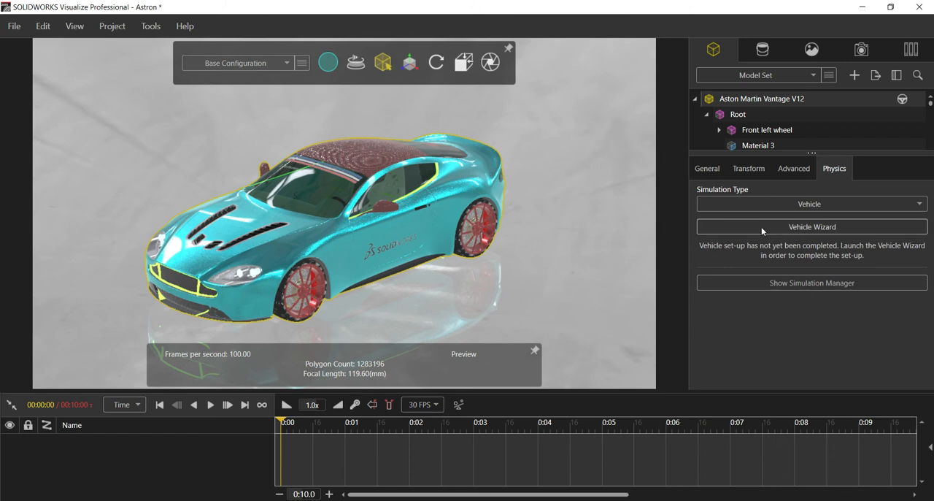
{"action": "left_click", "coordinate": [764, 229]}
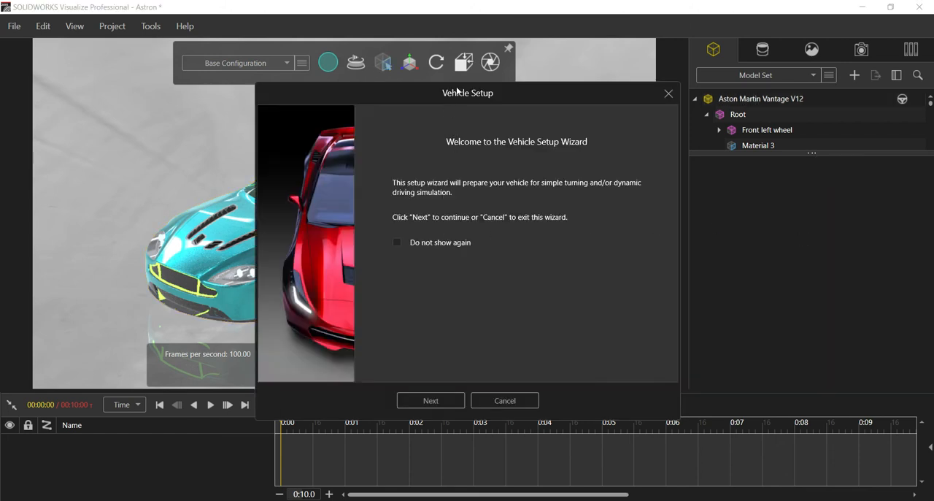
{"action": "left_click_drag", "start_coordinate": [442, 98], "coordinate": [340, 91]}
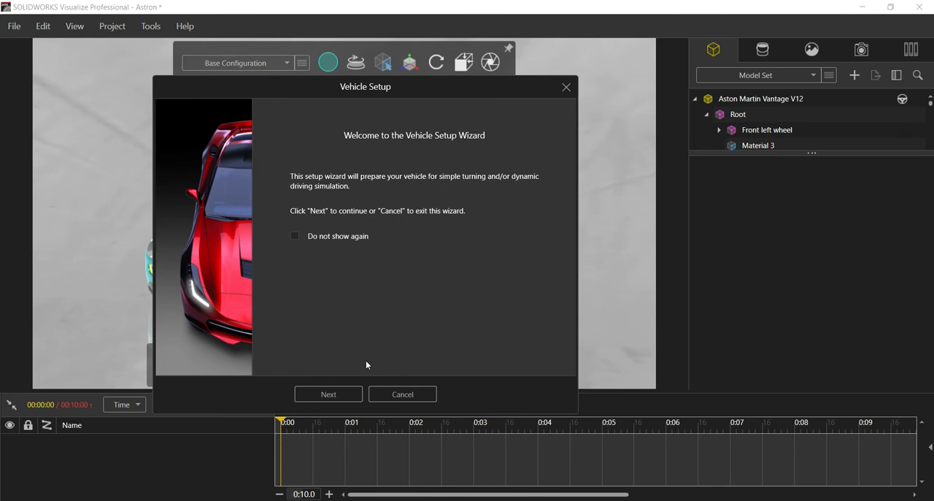
{"action": "left_click", "coordinate": [329, 394]}
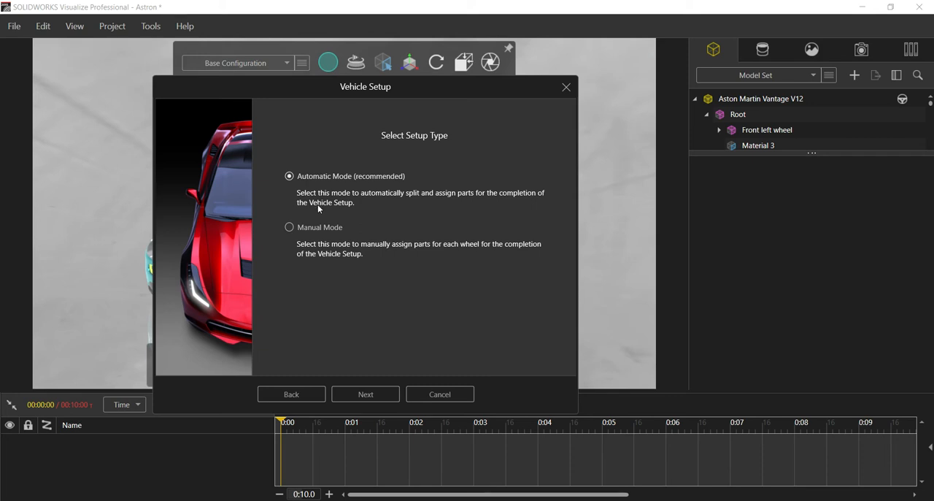
{"action": "left_click", "coordinate": [318, 227]}
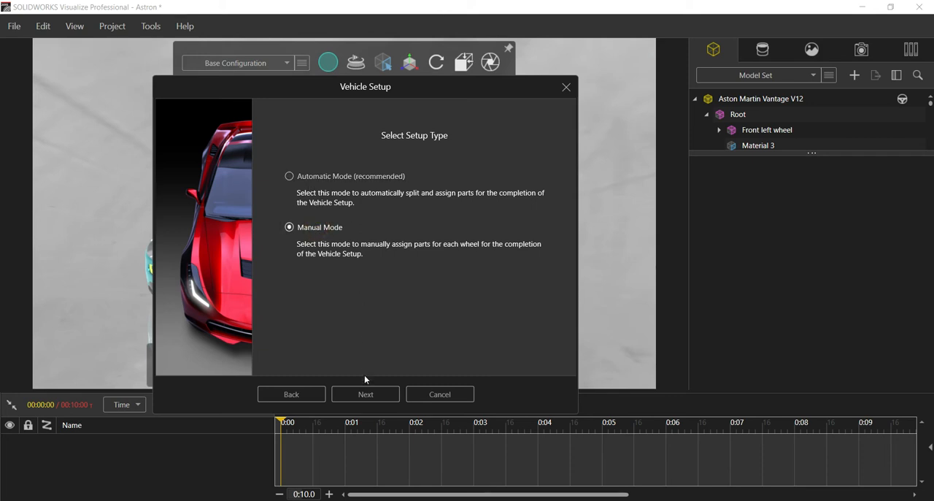
{"action": "left_click", "coordinate": [366, 394]}
{"action": "left_click_drag", "start_coordinate": [314, 85], "coordinate": [605, 79]}
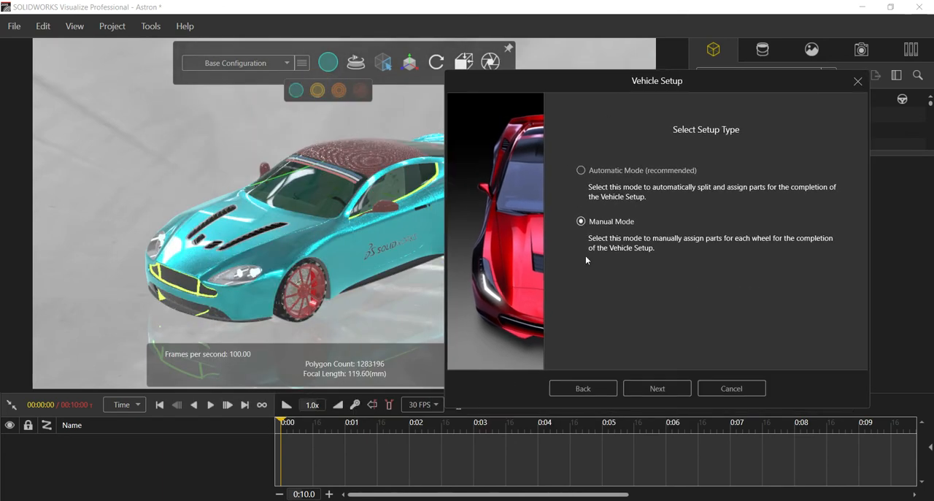
{"action": "left_click", "coordinate": [652, 388]}
Assign Material 1, Material 94 and Material 95 from the Front left wheel group to the Front Left wheel bucket.
{"action": "left_click_drag", "start_coordinate": [609, 80], "coordinate": [259, 62]}
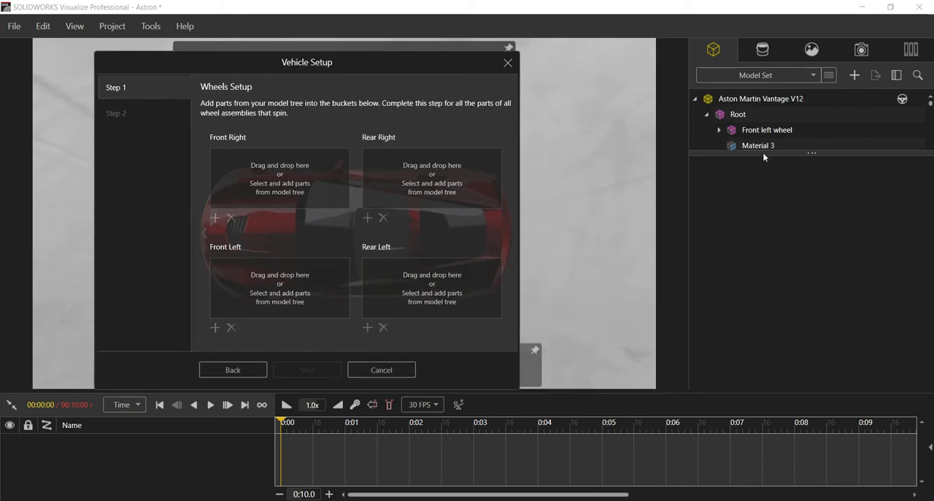
{"action": "left_click_drag", "start_coordinate": [803, 154], "coordinate": [822, 402]}
{"action": "scroll", "coordinate": [761, 223], "scroll_direction": "down", "scroll_amount": 2}
{"action": "scroll", "coordinate": [761, 223], "scroll_direction": "up", "scroll_amount": 3}
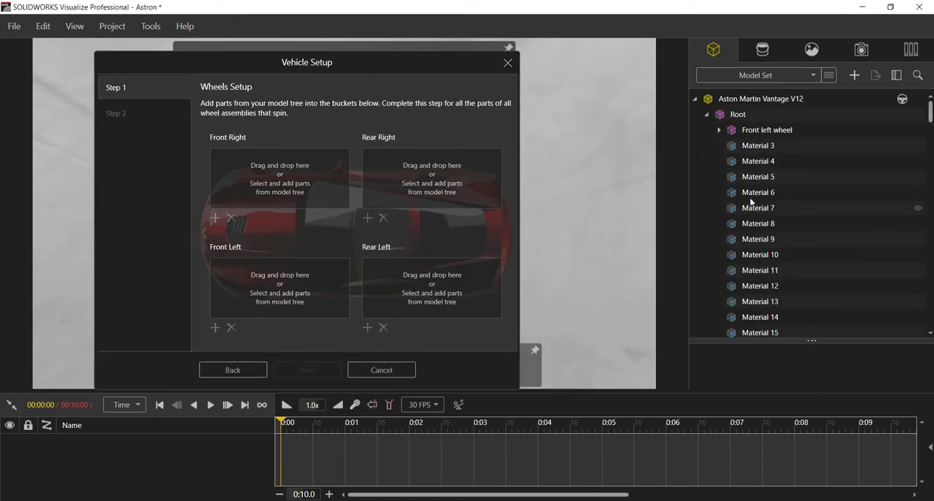
{"action": "left_click", "coordinate": [718, 130]}
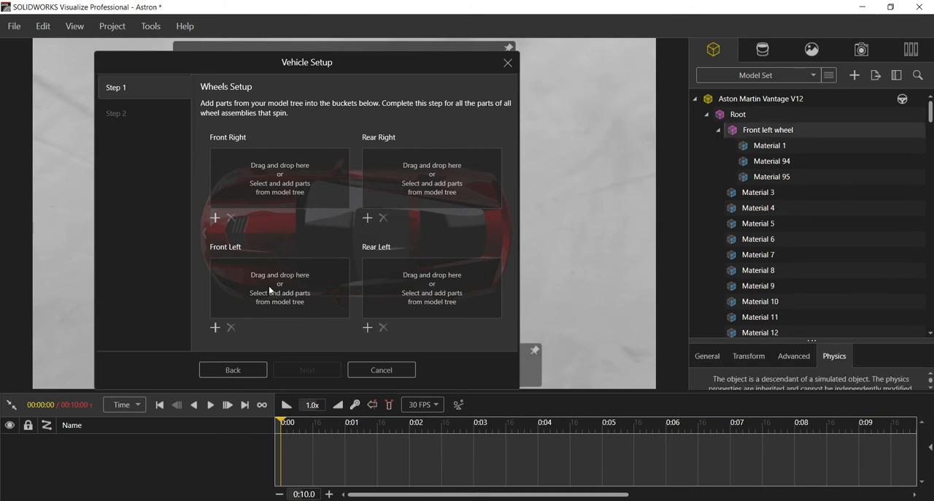
{"action": "left_click_drag", "start_coordinate": [748, 148], "coordinate": [244, 279]}
{"action": "left_click_drag", "start_coordinate": [760, 162], "coordinate": [290, 292]}
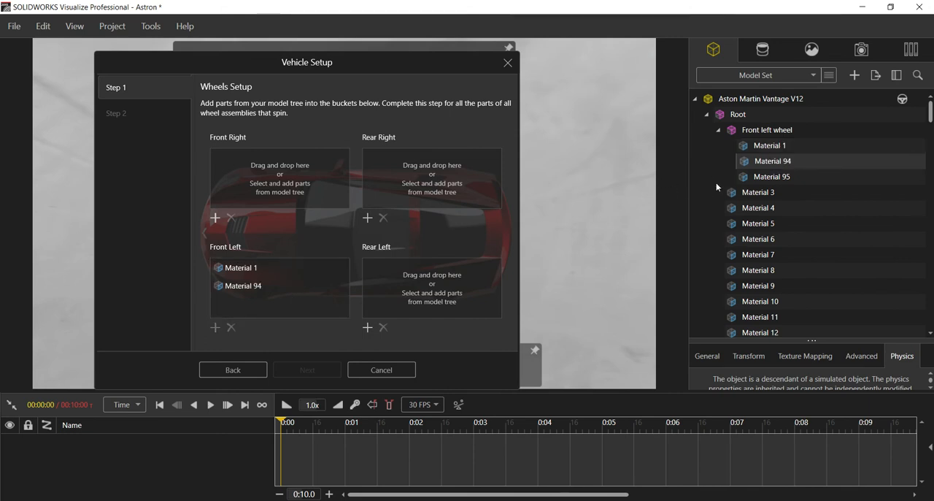
{"action": "left_click_drag", "start_coordinate": [763, 177], "coordinate": [253, 301]}
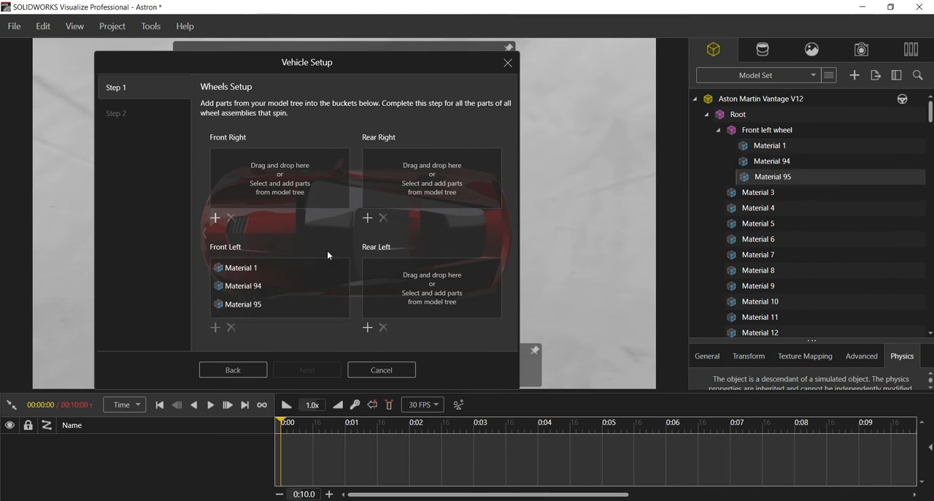
Assign Material 2, Material 102 and Material 104 from the Front Right wheel group to the Front Right wheel bucket.
{"action": "left_click", "coordinate": [718, 130]}
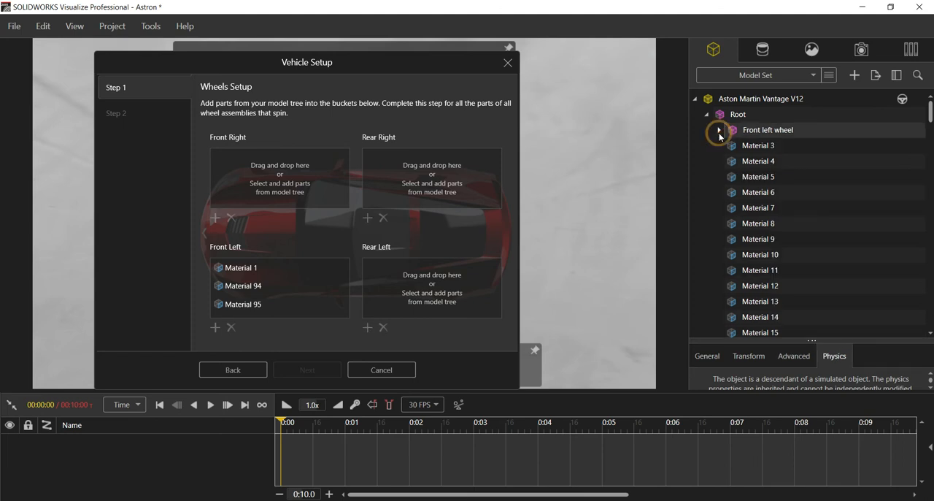
{"action": "scroll", "coordinate": [712, 212], "scroll_direction": "down", "scroll_amount": 4}
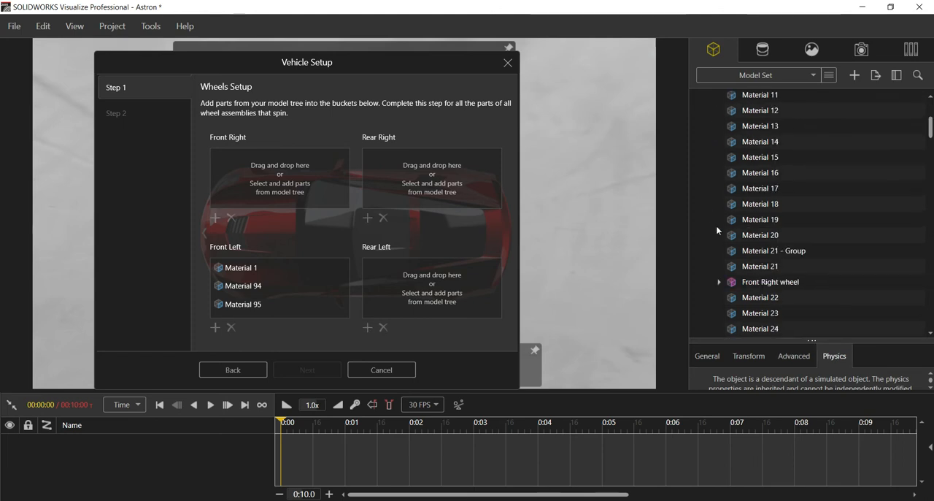
{"action": "left_click", "coordinate": [718, 283]}
{"action": "left_click", "coordinate": [763, 303]}
{"action": "left_click_drag", "start_coordinate": [764, 302], "coordinate": [281, 173]}
{"action": "left_click_drag", "start_coordinate": [759, 204], "coordinate": [286, 192]}
{"action": "left_click_drag", "start_coordinate": [754, 220], "coordinate": [254, 193]}
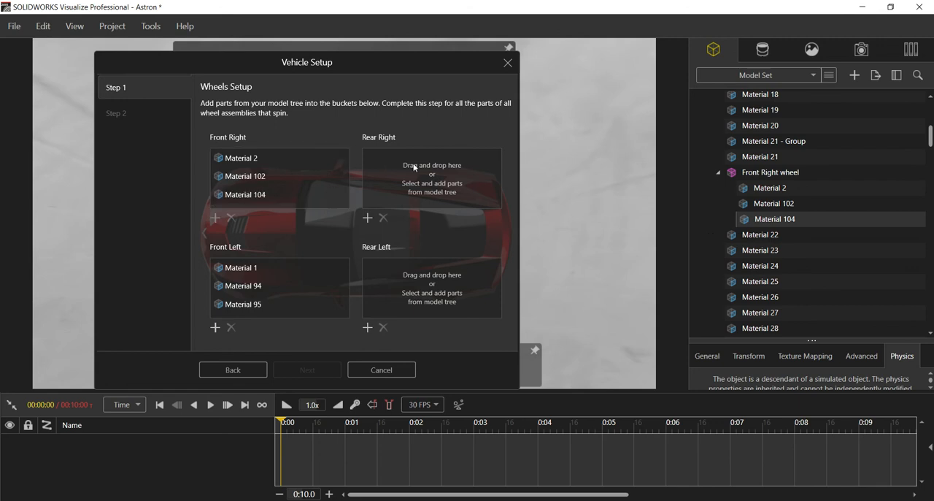
Assign Material 98, Material 99 and Material 101 from the rear left wheel group to the Rear Left wheel bucket.
{"action": "left_click", "coordinate": [718, 173]}
{"action": "scroll", "coordinate": [740, 261], "scroll_direction": "down", "scroll_amount": 9}
{"action": "scroll", "coordinate": [740, 257], "scroll_direction": "down", "scroll_amount": 11}
{"action": "scroll", "coordinate": [740, 254], "scroll_direction": "down", "scroll_amount": 20}
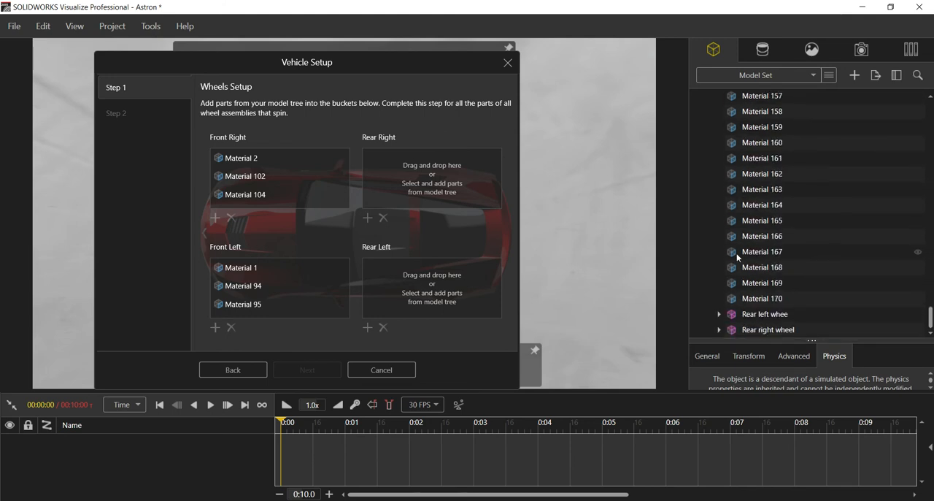
{"action": "left_click", "coordinate": [719, 314]}
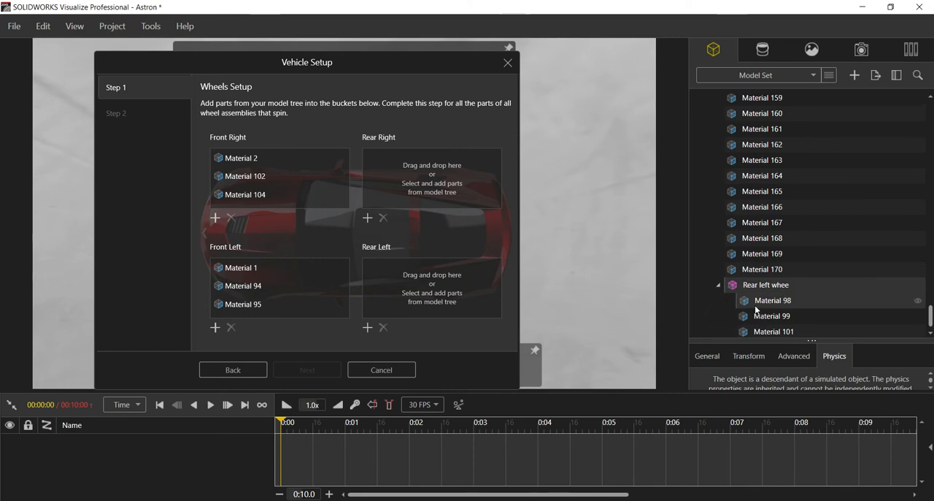
{"action": "scroll", "coordinate": [756, 309], "scroll_direction": "down", "scroll_amount": 1}
{"action": "left_click_drag", "start_coordinate": [763, 284], "coordinate": [438, 288]}
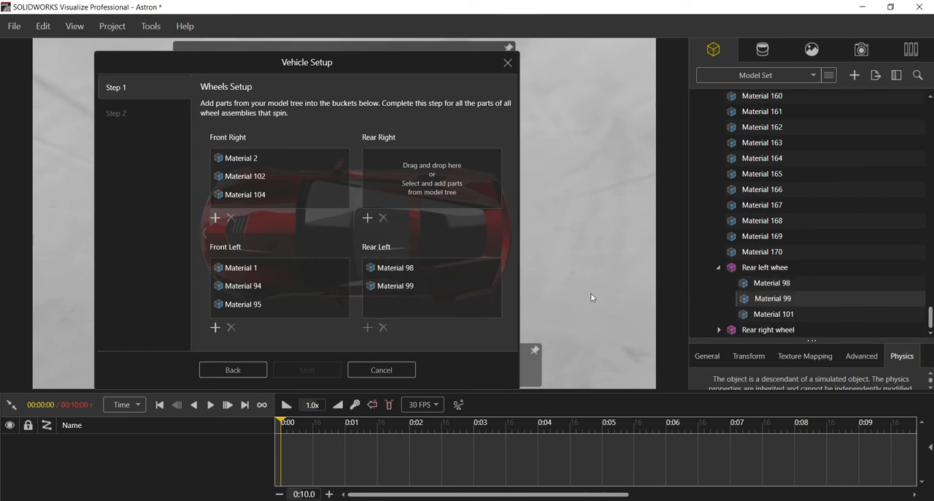
{"action": "left_click_drag", "start_coordinate": [760, 314], "coordinate": [438, 292]}
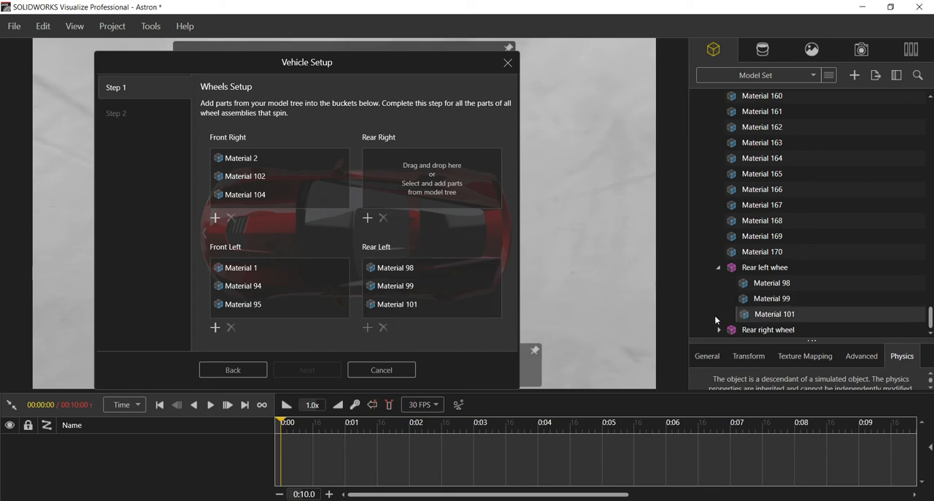
Assign Material 108, Material 105 and Material 107 to the Rear Right wheel bucket and apply the vehicle setup without any calipers.
{"action": "left_click", "coordinate": [719, 329]}
{"action": "scroll", "coordinate": [734, 317], "scroll_direction": "down", "scroll_amount": 1}
{"action": "left_click_drag", "start_coordinate": [751, 301], "coordinate": [438, 175]}
{"action": "left_click_drag", "start_coordinate": [766, 322], "coordinate": [436, 191]}
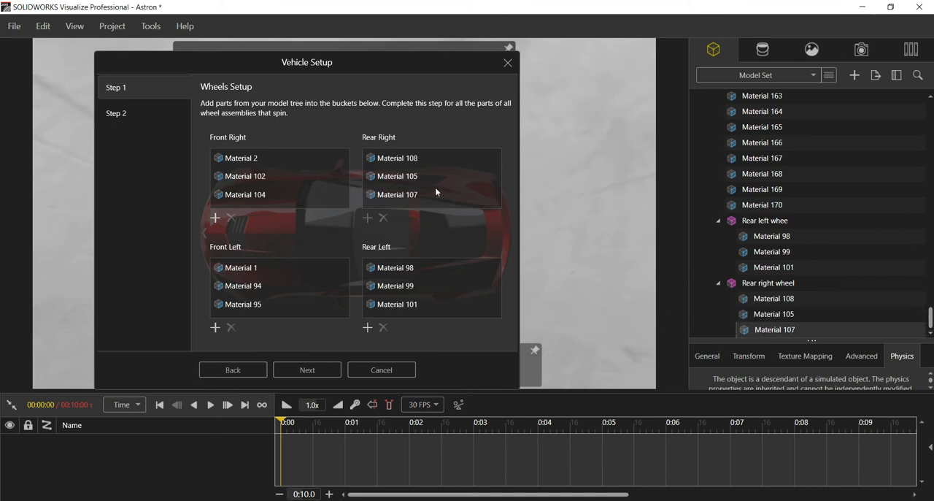
{"action": "left_click", "coordinate": [286, 369]}
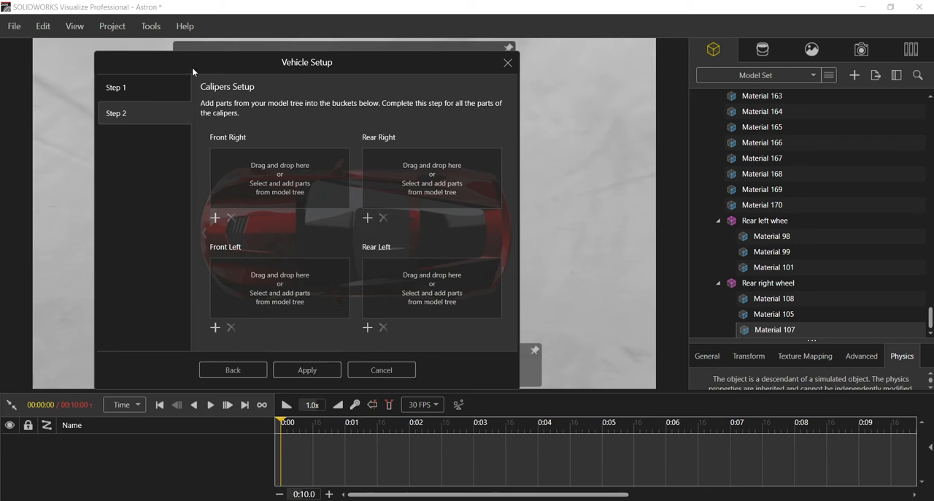
{"action": "left_click", "coordinate": [307, 368]}
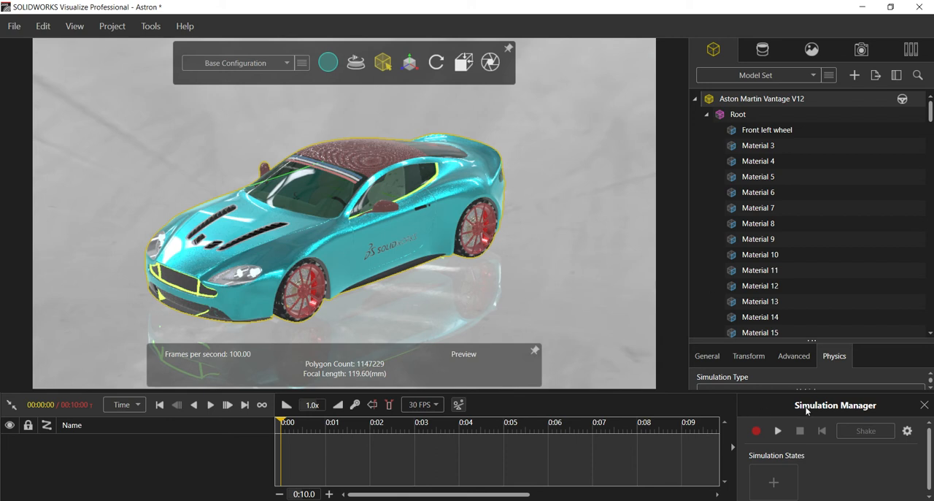
Enlarge the physics properties area and set the vehicle type to Sports Car.
{"action": "left_click_drag", "start_coordinate": [795, 338], "coordinate": [827, 122]}
{"action": "scroll", "coordinate": [767, 277], "scroll_direction": "down", "scroll_amount": 3}
{"action": "scroll", "coordinate": [765, 282], "scroll_direction": "up", "scroll_amount": 5}
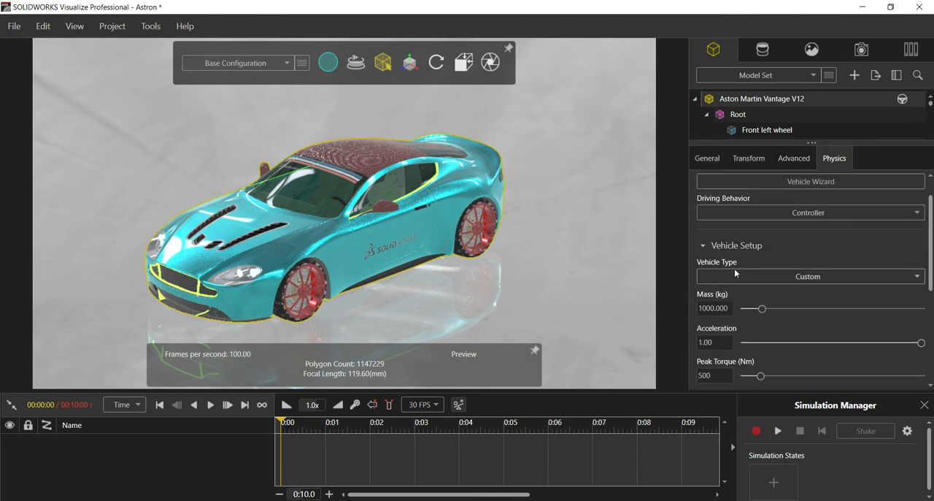
{"action": "scroll", "coordinate": [732, 264], "scroll_direction": "up", "scroll_amount": 1}
{"action": "left_click", "coordinate": [722, 278]}
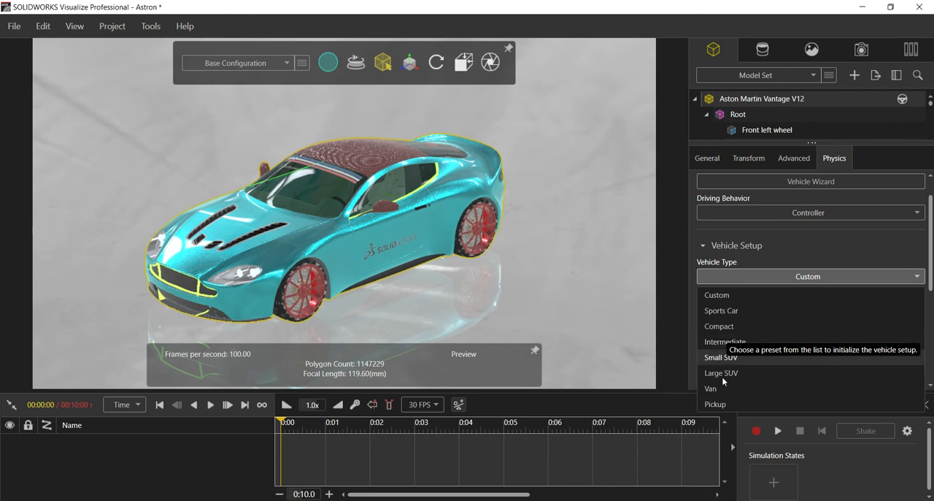
{"action": "left_click", "coordinate": [715, 311]}
Set the vehicle's drive wheels to All and its brake wheels to Rear.
{"action": "scroll", "coordinate": [774, 299], "scroll_direction": "down", "scroll_amount": 2}
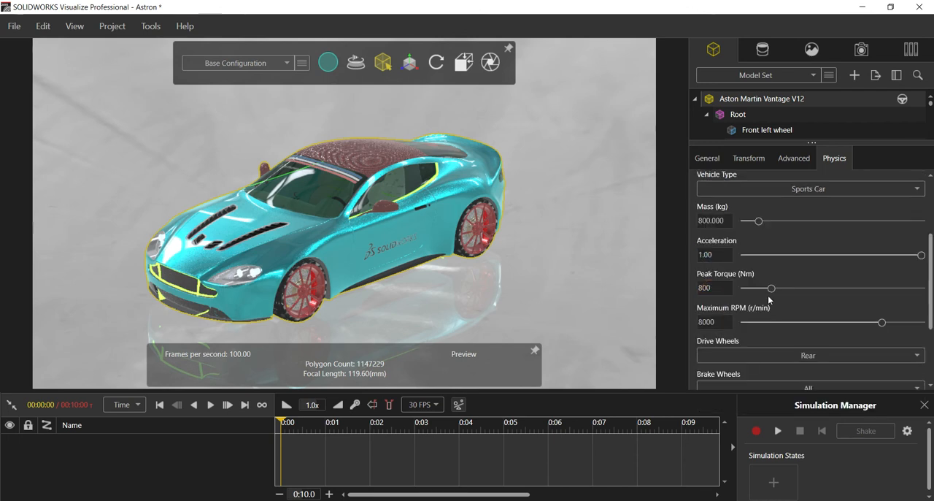
{"action": "double_click", "coordinate": [721, 222]}
{"action": "scroll", "coordinate": [788, 288], "scroll_direction": "down", "scroll_amount": 1}
{"action": "scroll", "coordinate": [756, 319], "scroll_direction": "down", "scroll_amount": 1}
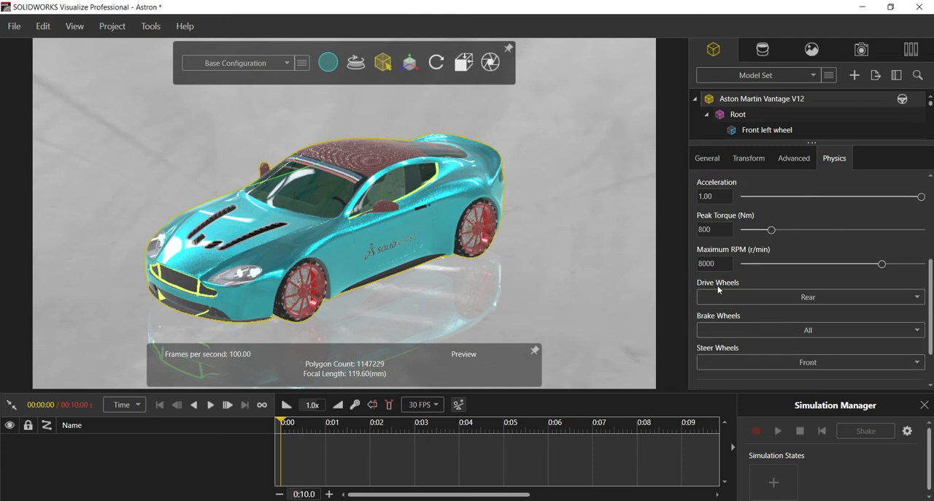
{"action": "left_click", "coordinate": [749, 296]}
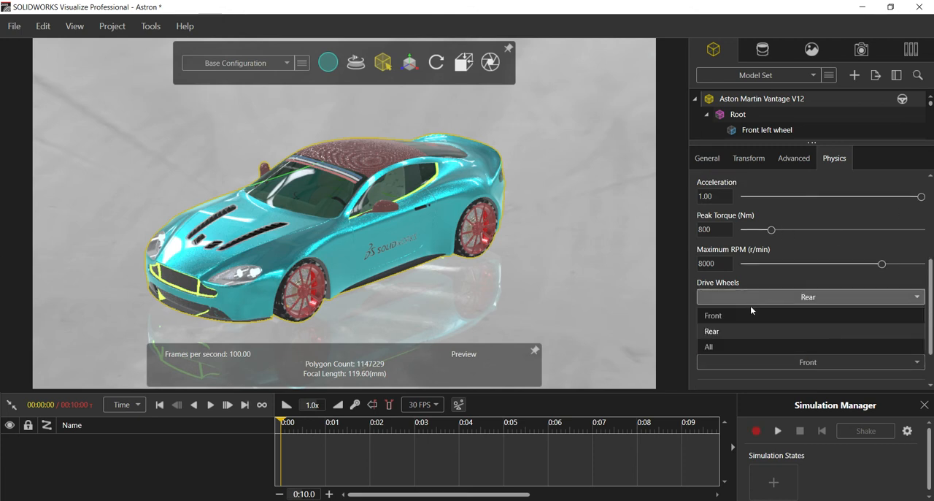
{"action": "left_click", "coordinate": [748, 352]}
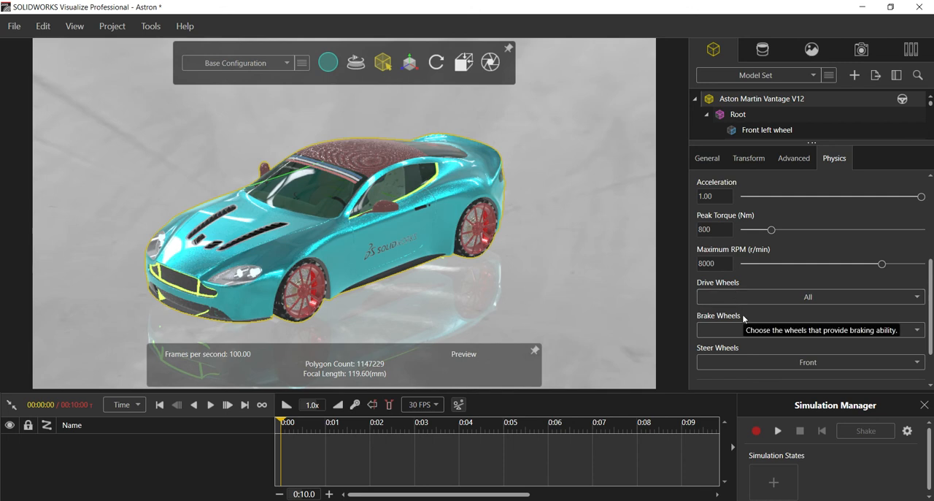
{"action": "left_click", "coordinate": [731, 329]}
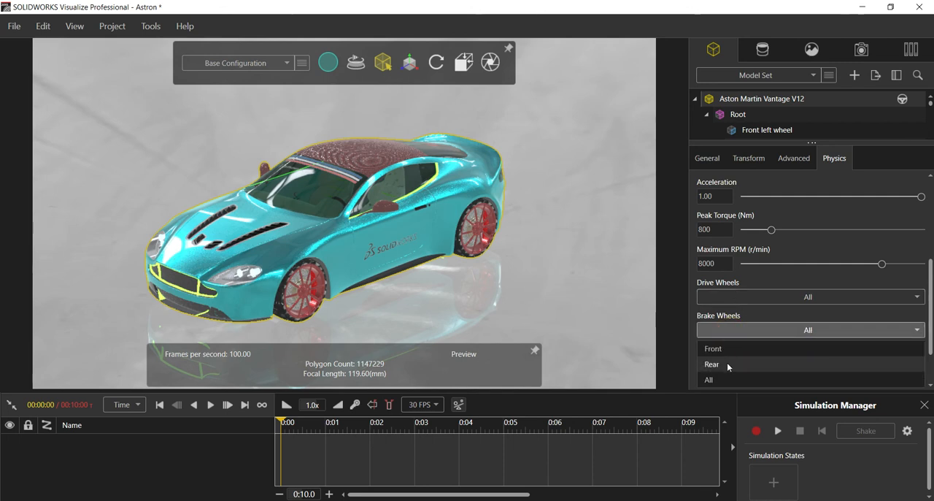
{"action": "left_click", "coordinate": [726, 362]}
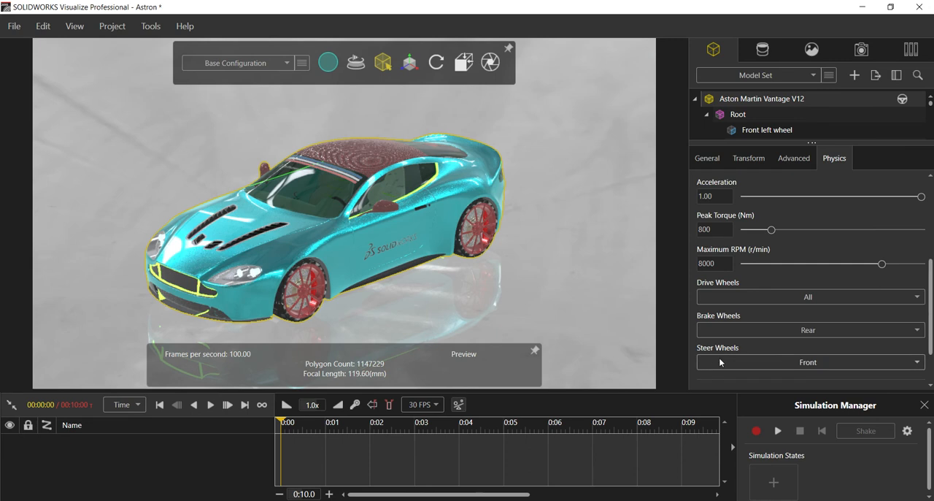
{"action": "left_click", "coordinate": [700, 380]}
Show the Simulation Manager, play the physics simulation to test-drive the car in a wider view, and stop it.
{"action": "scroll", "coordinate": [806, 363], "scroll_direction": "down", "scroll_amount": 2}
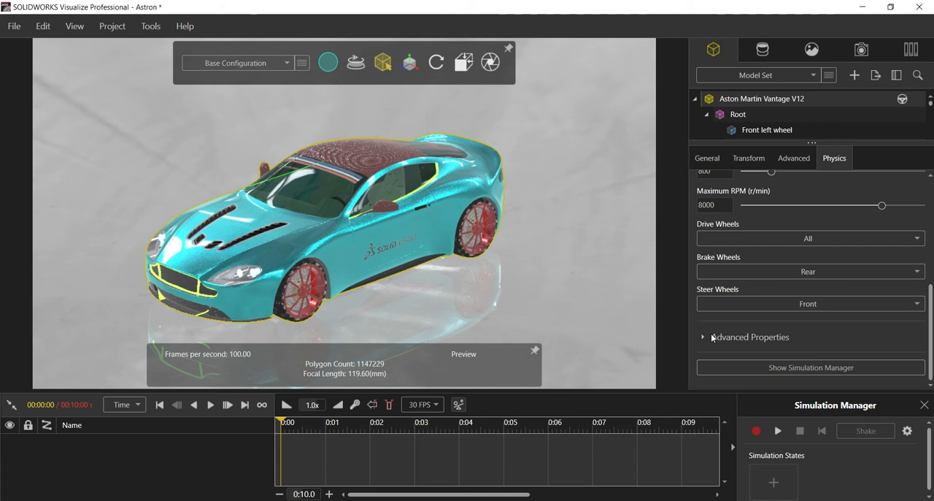
{"action": "left_click", "coordinate": [756, 370]}
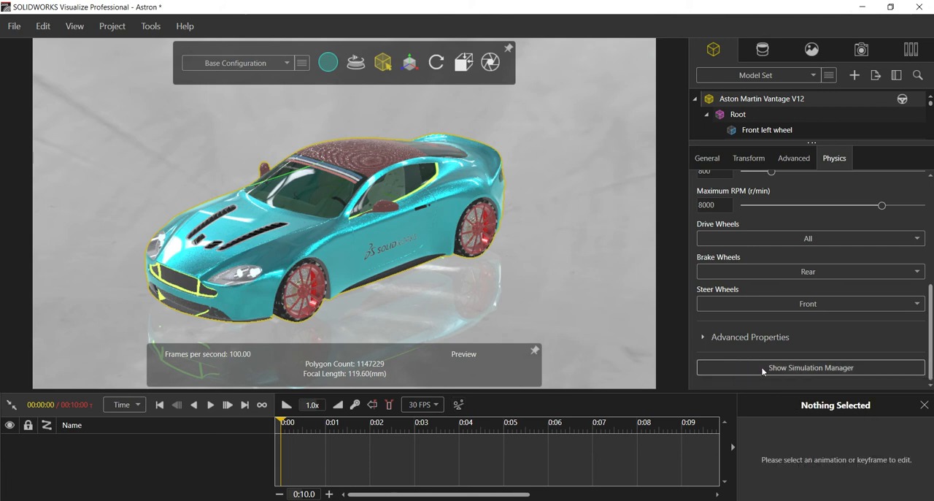
{"action": "left_click", "coordinate": [798, 371]}
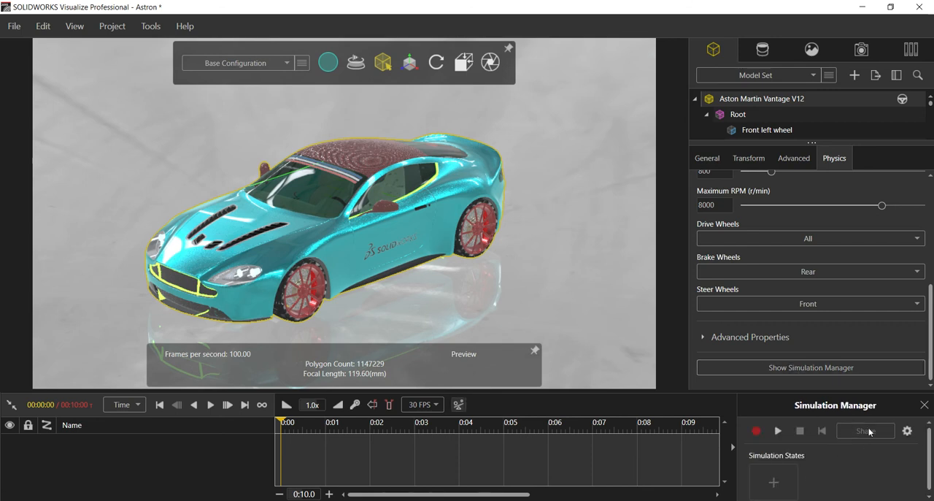
{"action": "left_click", "coordinate": [777, 431]}
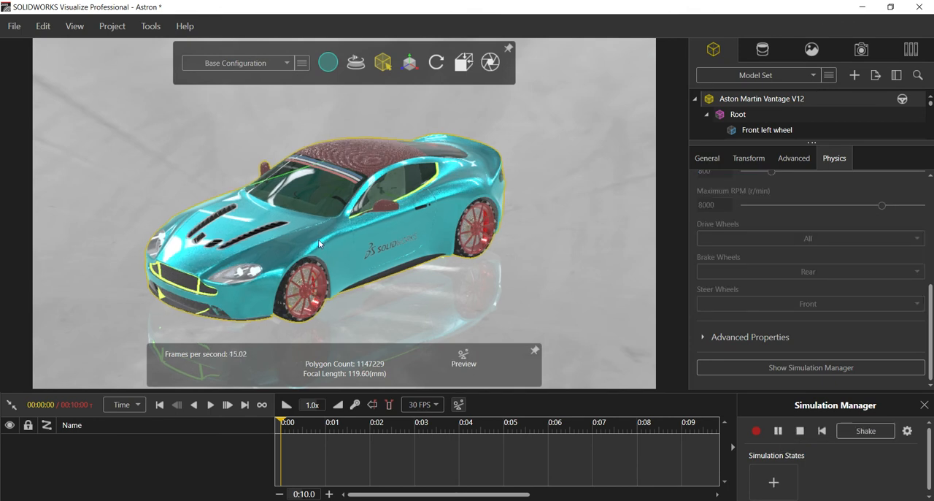
{"action": "scroll", "coordinate": [188, 232], "scroll_direction": "down", "scroll_amount": 6}
{"action": "middle_click_drag", "start_coordinate": [169, 205], "coordinate": [184, 211]}
{"action": "scroll", "coordinate": [184, 211], "scroll_direction": "up", "scroll_amount": 2}
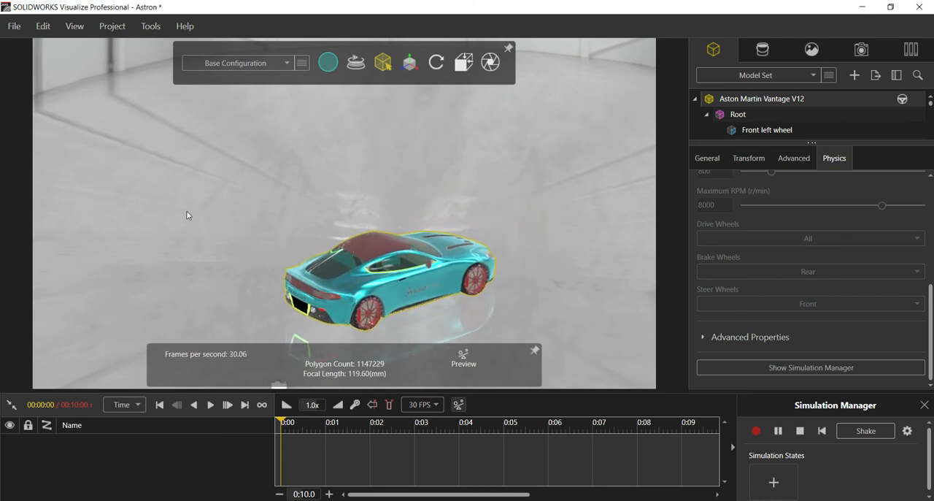
{"action": "left_click", "coordinate": [800, 431]}
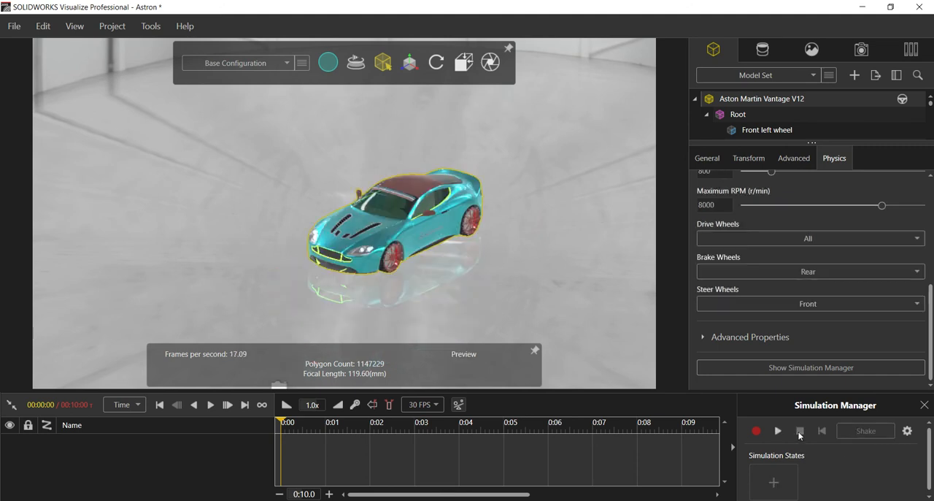
Record a physics simulation of the car being driven around the floor and stop the recording.
{"action": "left_click", "coordinate": [757, 431]}
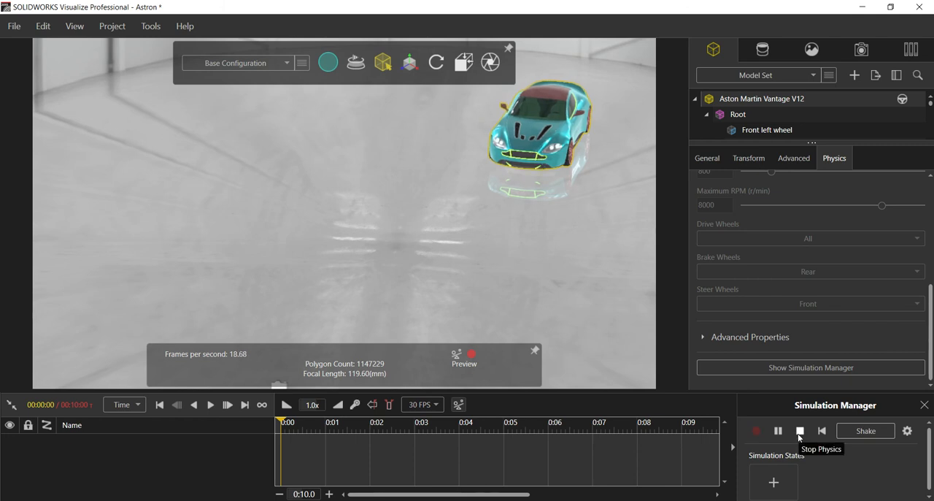
{"action": "left_click", "coordinate": [800, 435]}
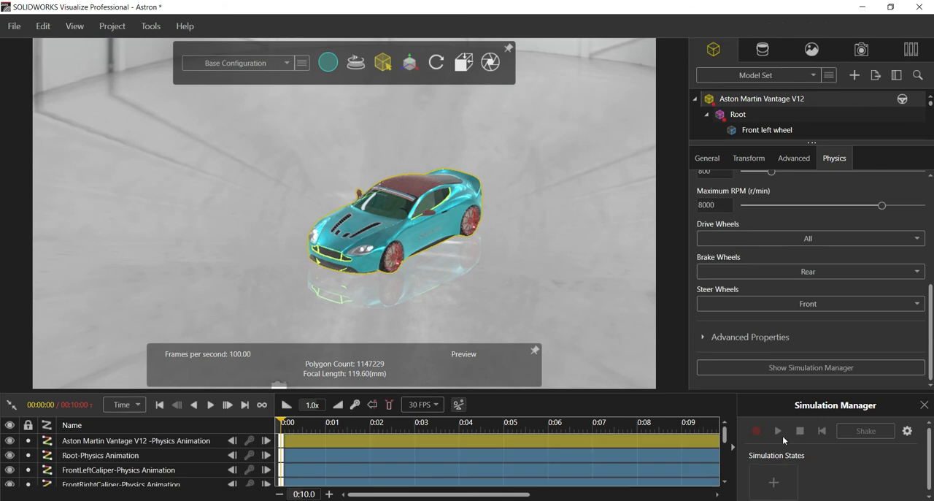
Zoom the timeline out to show the whole recorded physics animation, review it and return the playhead to the start.
{"action": "left_click_drag", "start_coordinate": [427, 496], "coordinate": [520, 496]}
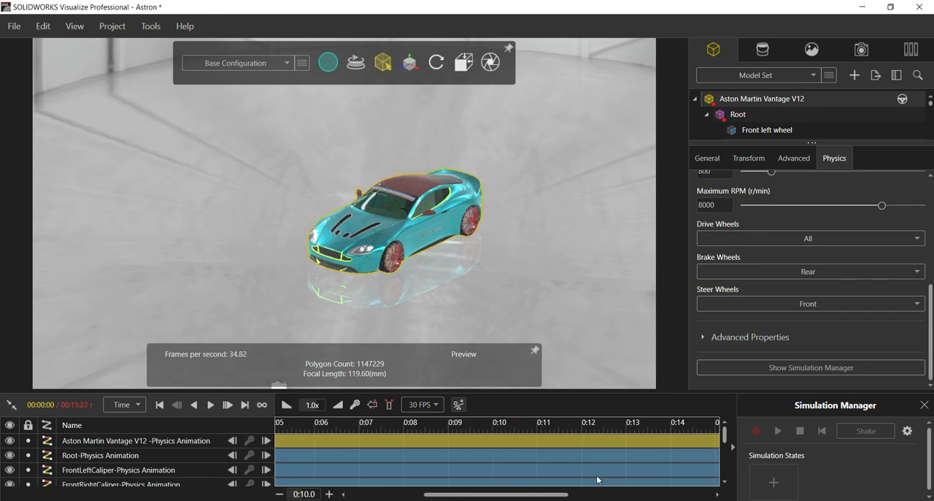
{"action": "left_click", "coordinate": [279, 494]}
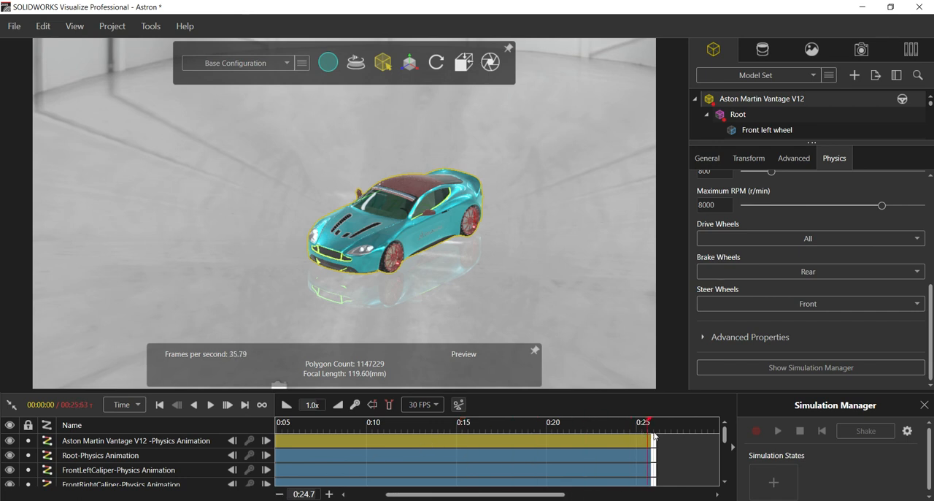
{"action": "left_click", "coordinate": [280, 495]}
{"action": "left_click_drag", "start_coordinate": [470, 497], "coordinate": [338, 482]}
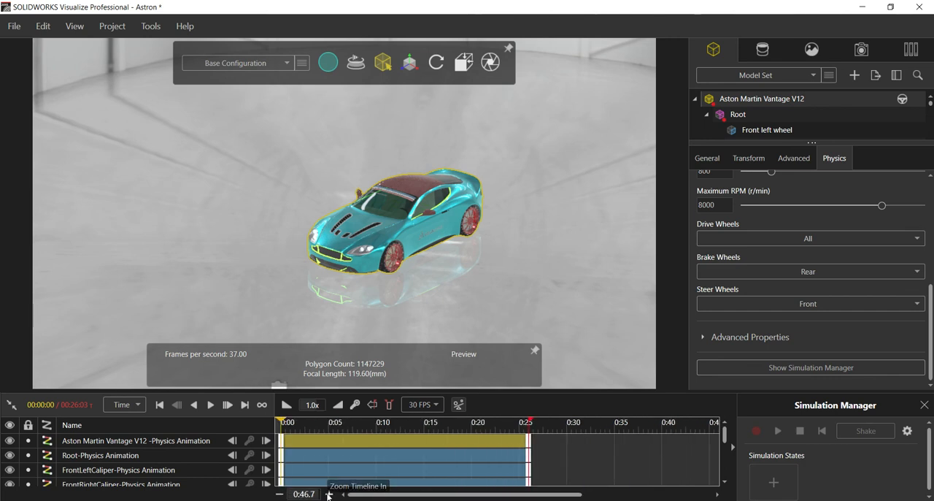
{"action": "left_click", "coordinate": [328, 495]}
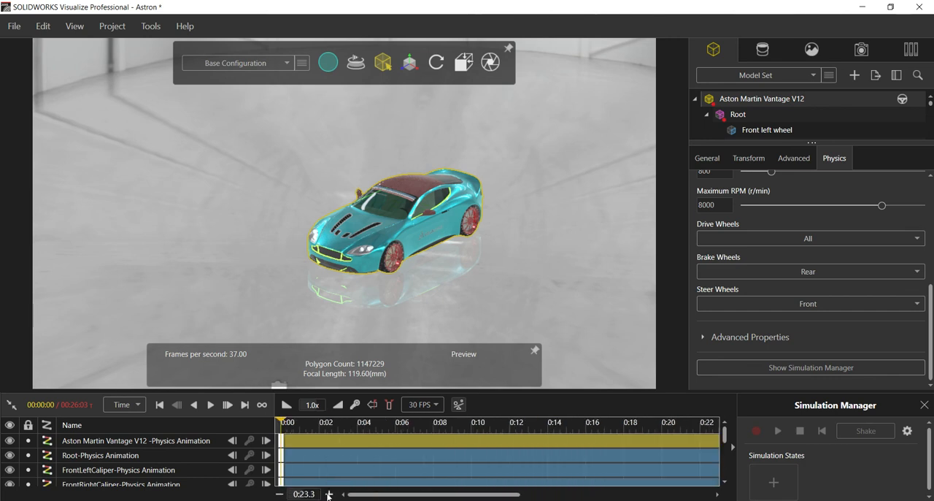
{"action": "left_click", "coordinate": [280, 494]}
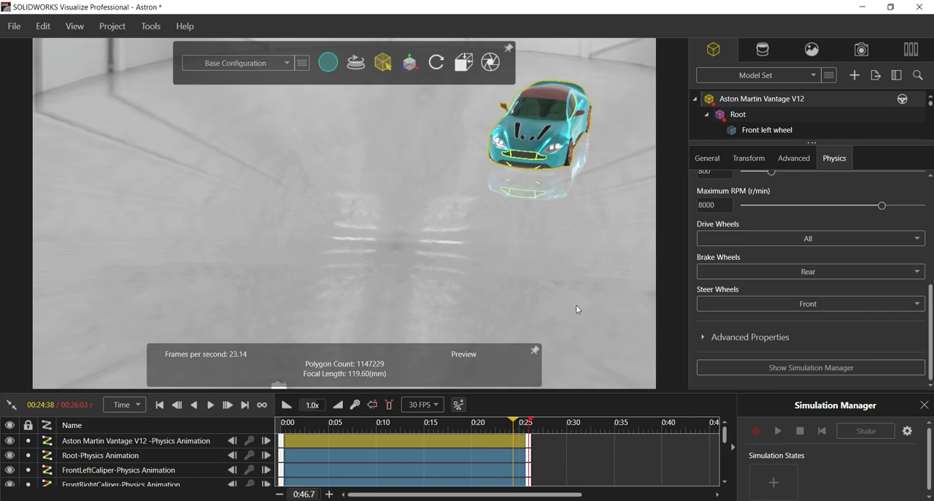
{"action": "left_click_drag", "start_coordinate": [499, 424], "coordinate": [282, 423]}
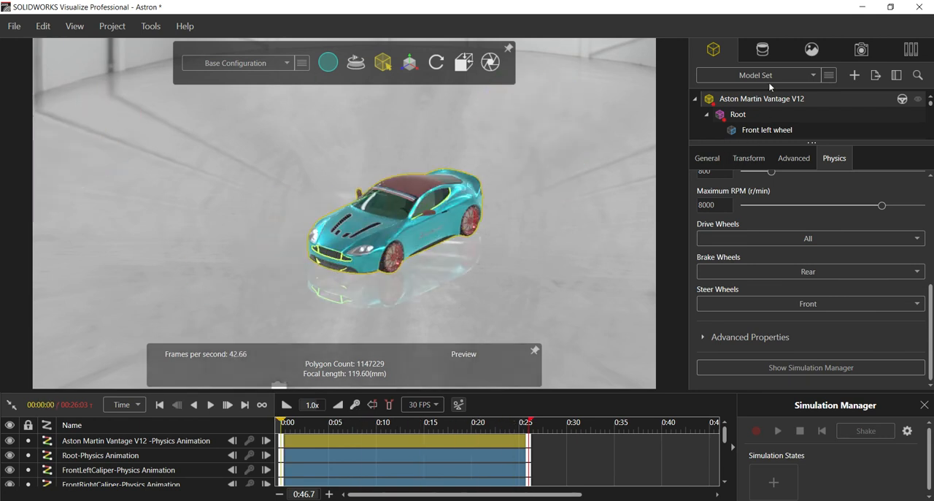
Activate the camera with the close-up view of the car and add a camera keyframe at the start of the timeline.
{"action": "left_click", "coordinate": [862, 51]}
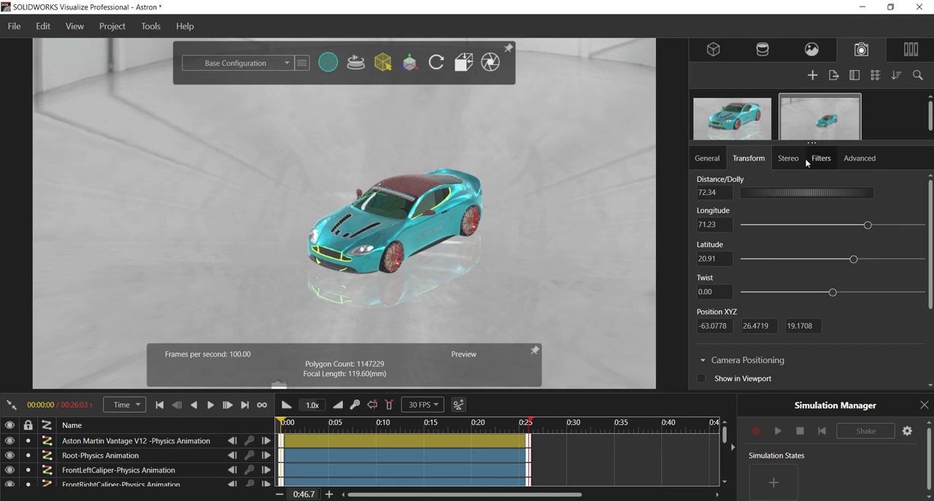
{"action": "double_click", "coordinate": [754, 122]}
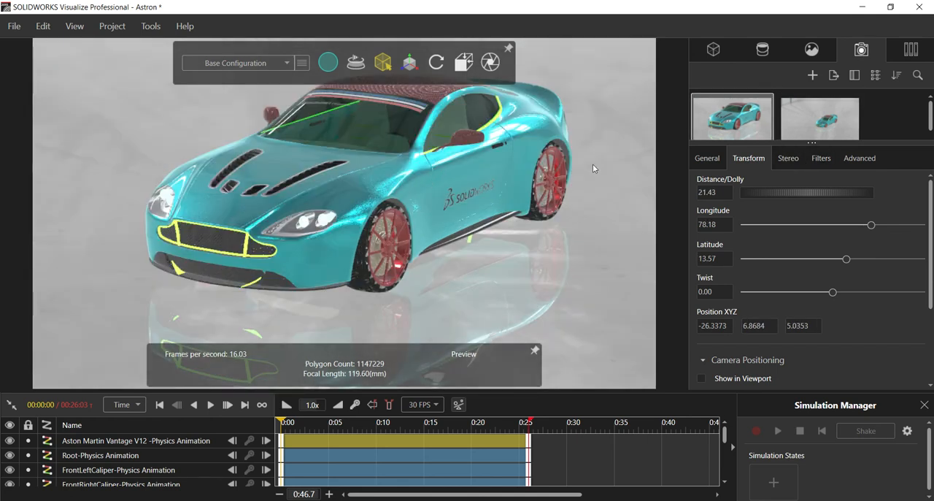
{"action": "right_click", "coordinate": [730, 115]}
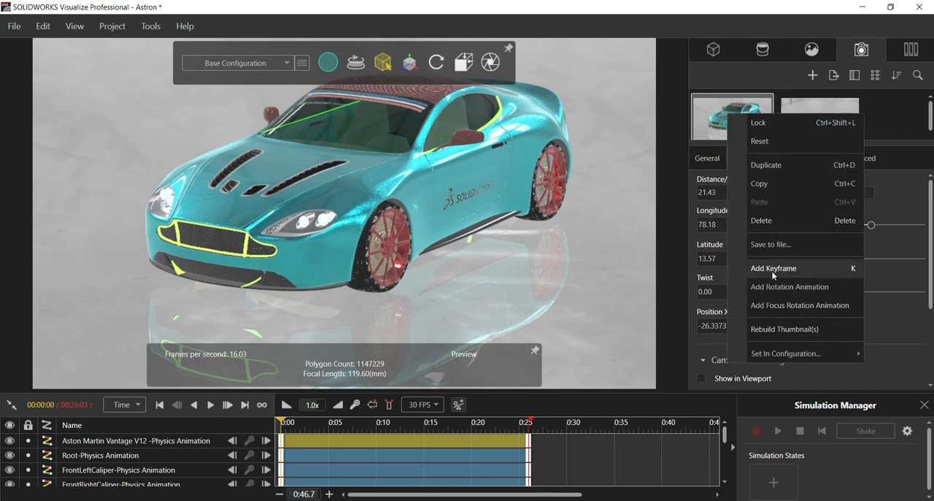
{"action": "left_click", "coordinate": [745, 269]}
{"action": "scroll", "coordinate": [540, 452], "scroll_direction": "down", "scroll_amount": 5}
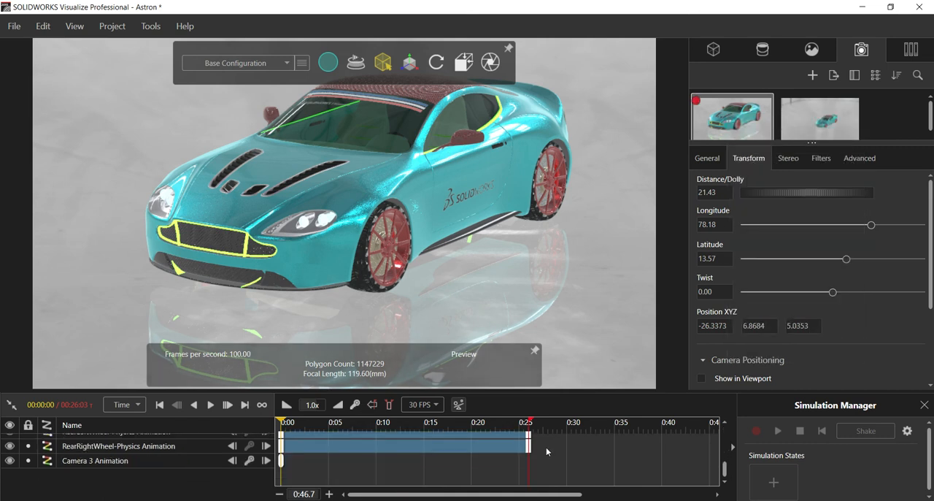
Keyframe the camera at about 7.7 s, orbited to longitude about 59 and distance about 29, and at about 10 s, orbited to longitude about 26.
{"action": "left_click_drag", "start_coordinate": [289, 424], "coordinate": [355, 437]}
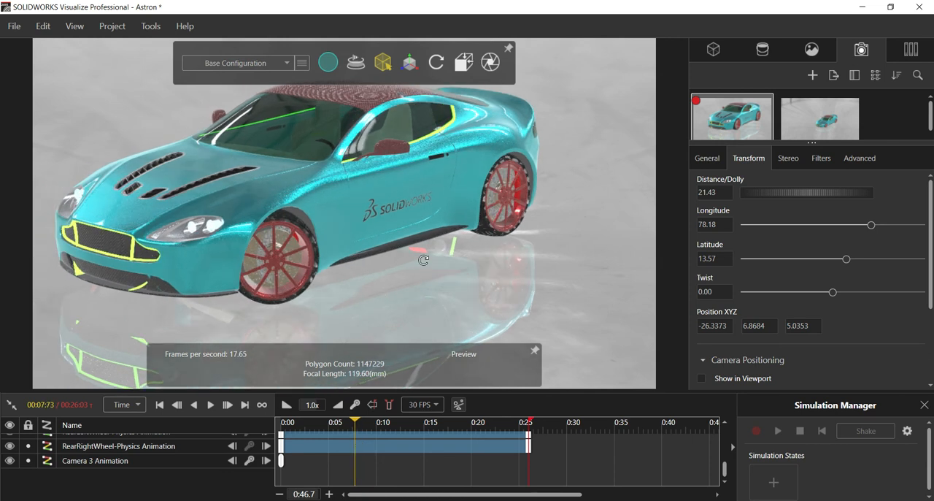
{"action": "left_click_drag", "start_coordinate": [423, 260], "coordinate": [357, 259]}
{"action": "scroll", "coordinate": [359, 255], "scroll_direction": "down", "scroll_amount": 5}
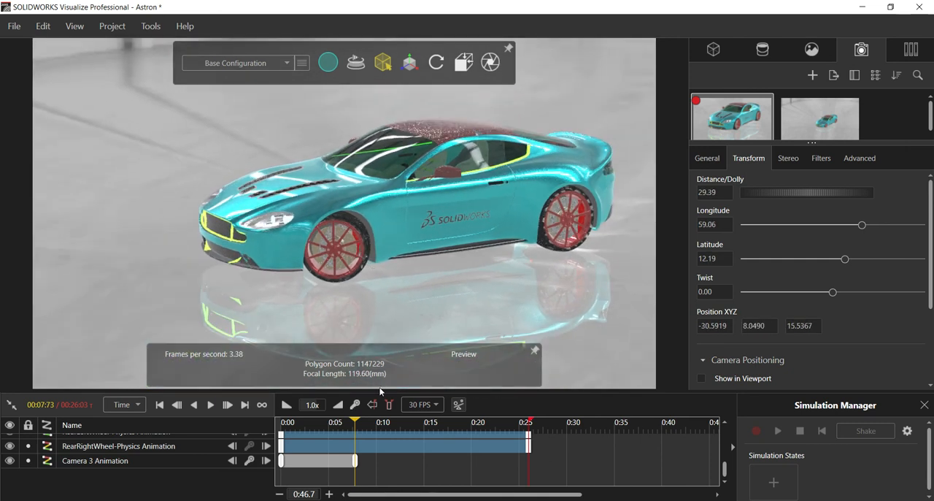
{"action": "left_click_drag", "start_coordinate": [354, 425], "coordinate": [376, 424]}
{"action": "left_click_drag", "start_coordinate": [464, 246], "coordinate": [346, 236]}
Keyframe the camera at about 14.9 s, orbited to longitude about 39 and moved in to a distance of about 17 from the car.
{"action": "left_click_drag", "start_coordinate": [377, 422], "coordinate": [421, 436]}
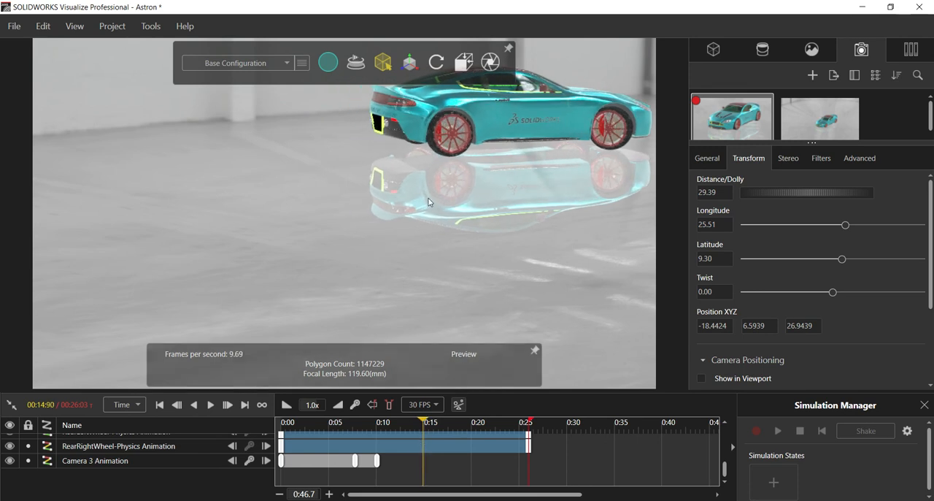
{"action": "left_click_drag", "start_coordinate": [420, 172], "coordinate": [470, 162]}
{"action": "scroll", "coordinate": [451, 160], "scroll_direction": "up", "scroll_amount": 3}
{"action": "scroll", "coordinate": [470, 160], "scroll_direction": "up", "scroll_amount": 2}
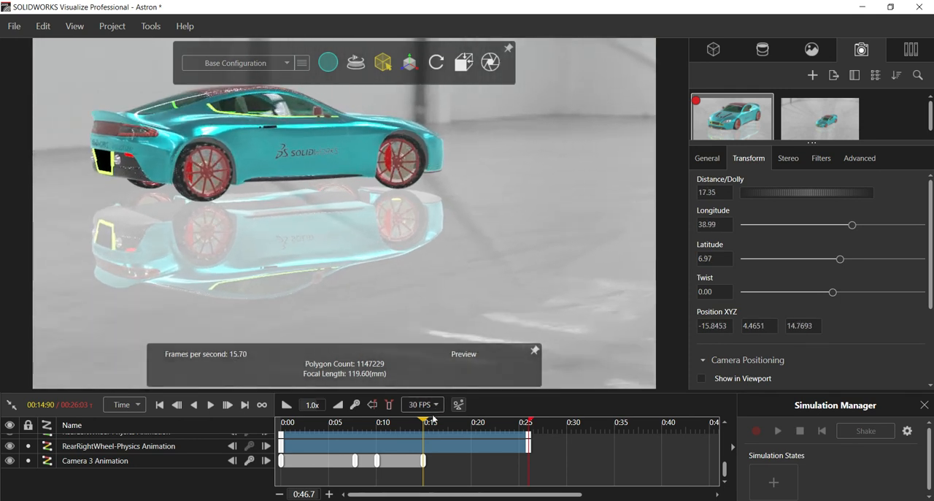
Keyframe the camera at about 17.5 s to frame the car's side, with longitude about 62, latitude about 9 and distance about 17.
{"action": "left_click_drag", "start_coordinate": [424, 423], "coordinate": [447, 424]}
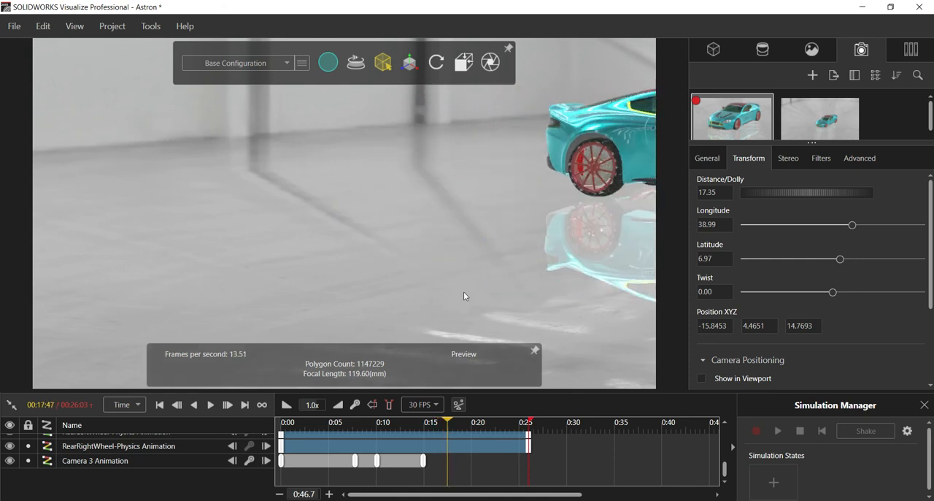
{"action": "left_click_drag", "start_coordinate": [518, 175], "coordinate": [605, 174]}
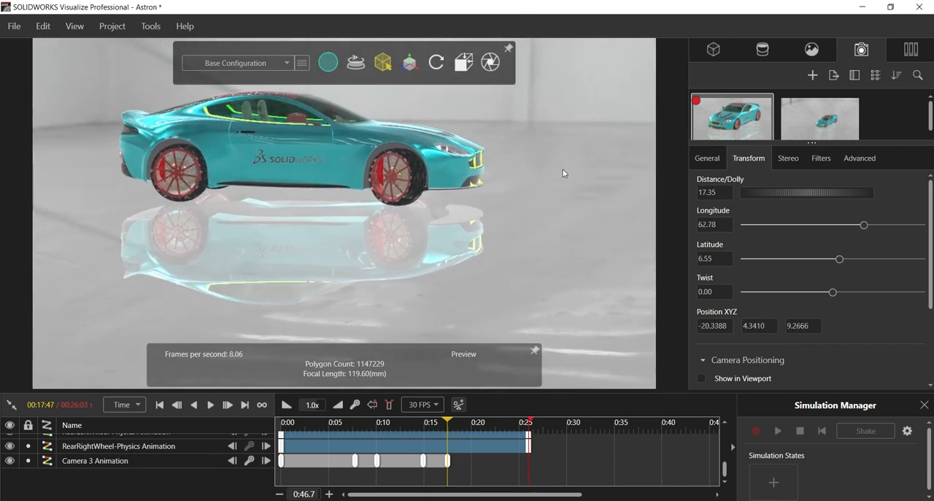
{"action": "left_click_drag", "start_coordinate": [505, 160], "coordinate": [506, 164]}
{"action": "scroll", "coordinate": [506, 163], "scroll_direction": "down", "scroll_amount": 3}
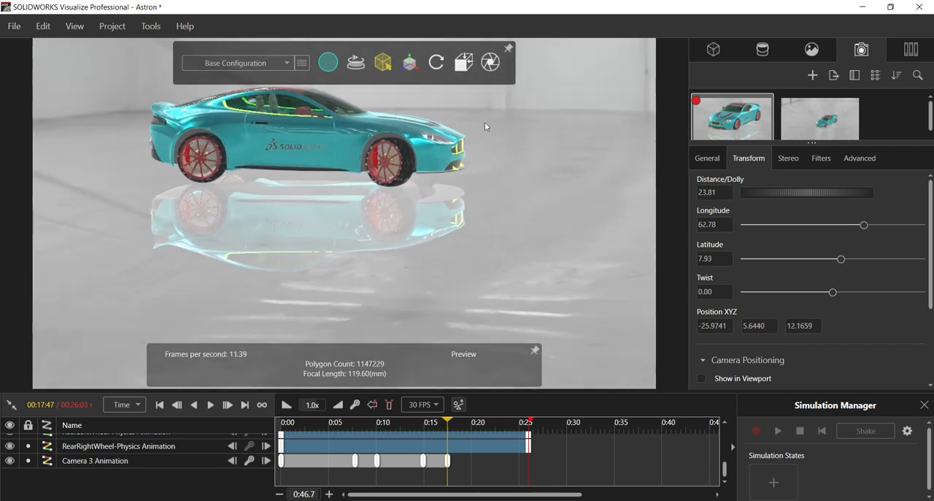
{"action": "scroll", "coordinate": [487, 126], "scroll_direction": "up", "scroll_amount": 2}
{"action": "scroll", "coordinate": [485, 122], "scroll_direction": "up", "scroll_amount": 1}
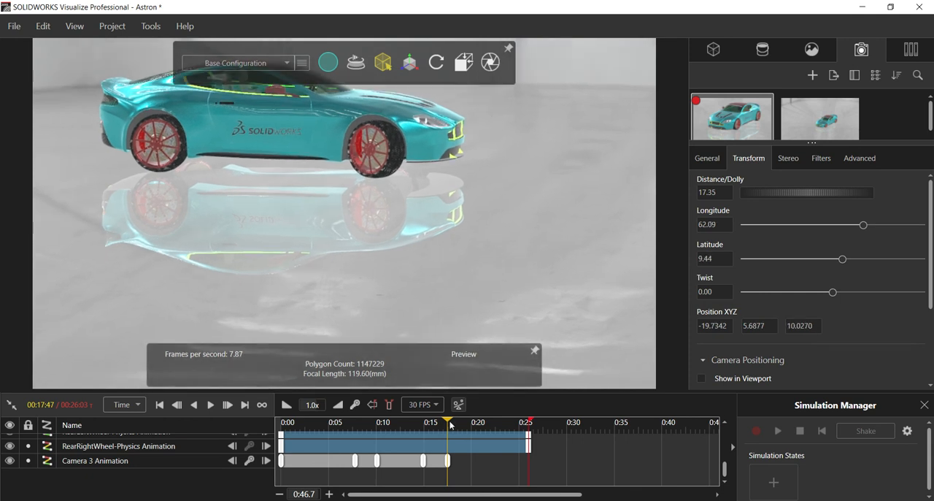
Keyframe the camera at about 20.2 s, bringing the car's front back into frame at a distance of about 26.
{"action": "left_click_drag", "start_coordinate": [448, 423], "coordinate": [475, 424]}
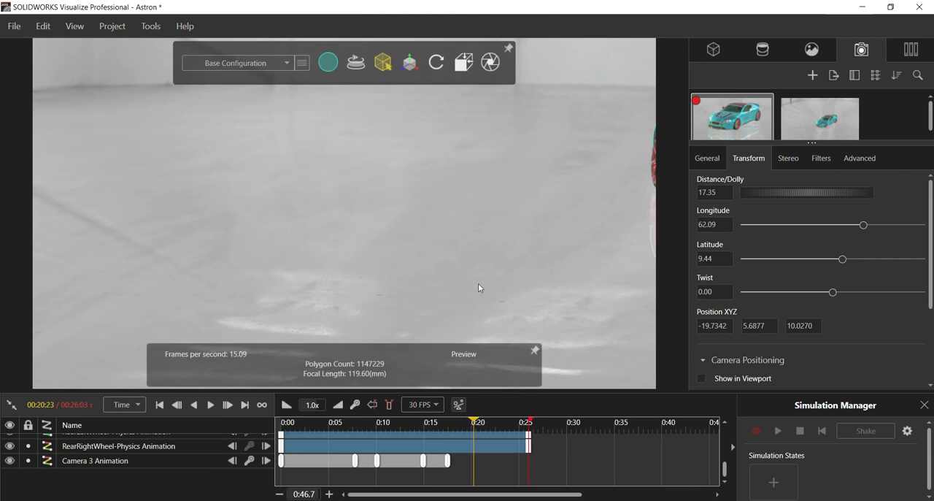
{"action": "scroll", "coordinate": [537, 275], "scroll_direction": "down", "scroll_amount": 7}
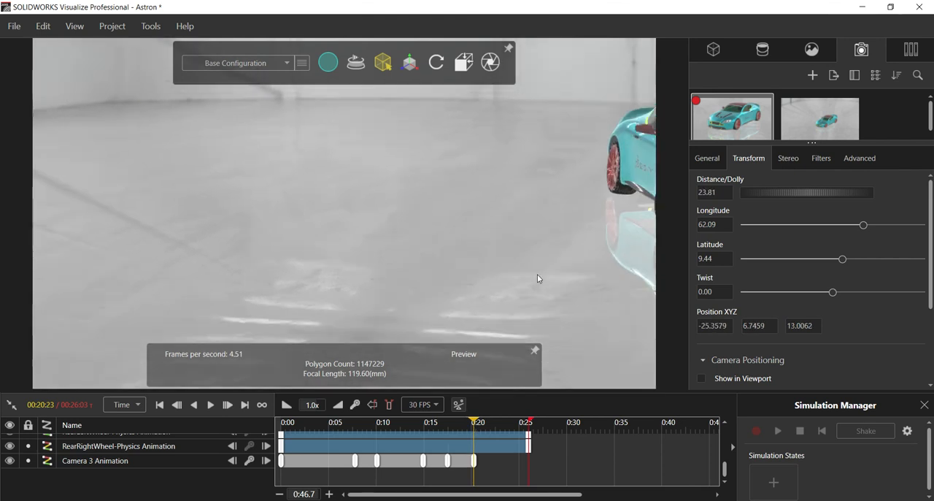
{"action": "scroll", "coordinate": [547, 264], "scroll_direction": "down", "scroll_amount": 3}
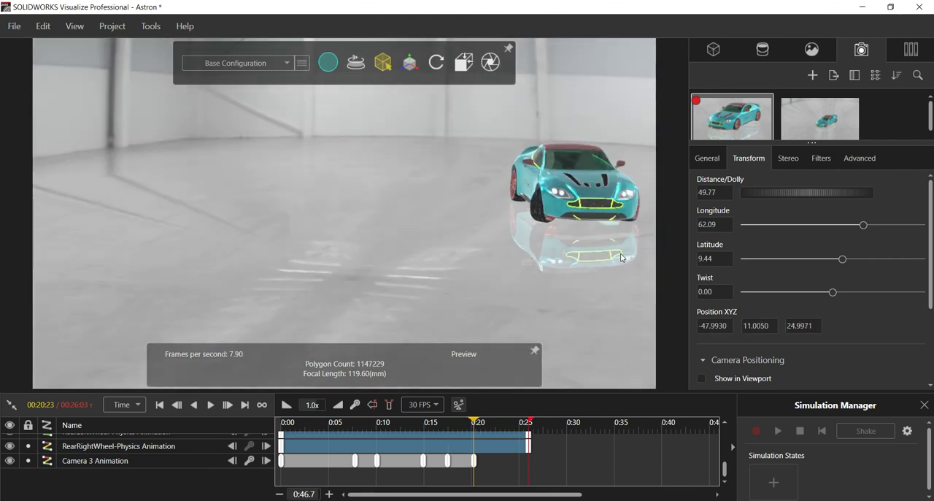
{"action": "scroll", "coordinate": [624, 251], "scroll_direction": "up", "scroll_amount": 3}
{"action": "scroll", "coordinate": [636, 191], "scroll_direction": "up", "scroll_amount": 3}
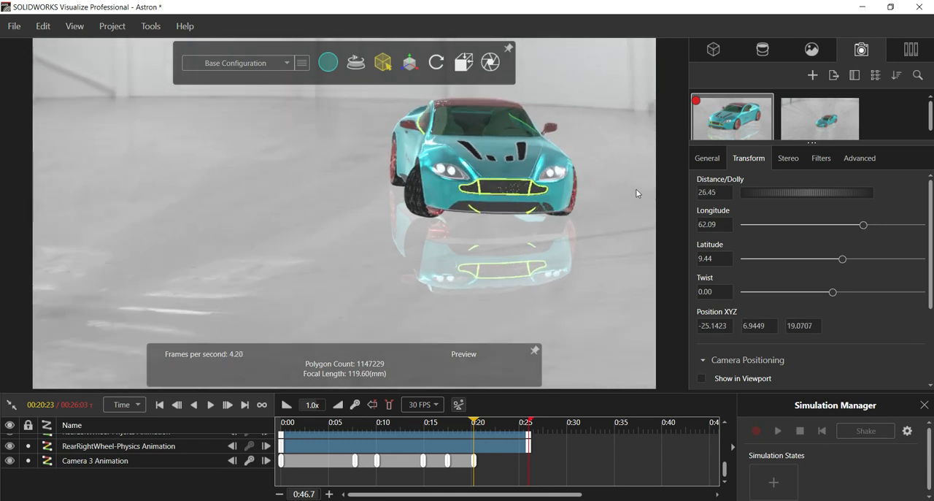
Keyframe the camera at the end of the animation, 26.03 s, framing the car closer at a distance of about 17 and longitude about 61.
{"action": "left_click_drag", "start_coordinate": [478, 422], "coordinate": [496, 424]}
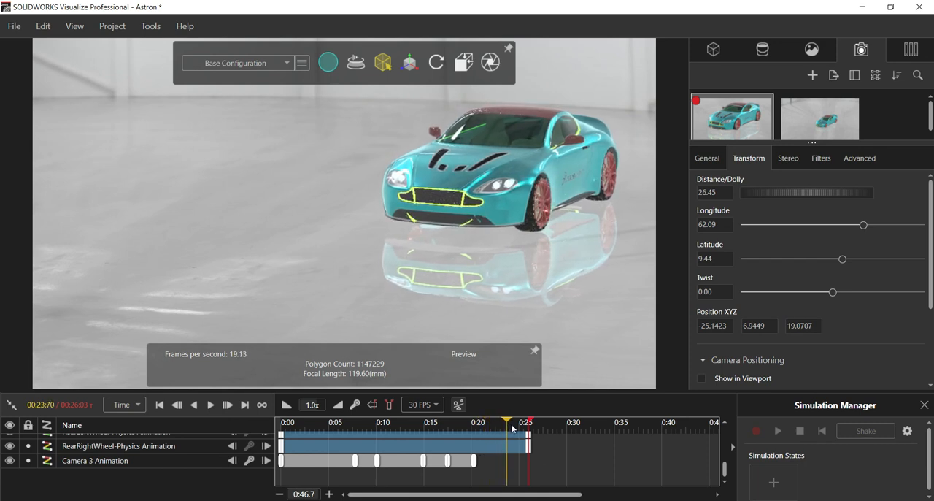
{"action": "scroll", "coordinate": [573, 289], "scroll_direction": "up", "scroll_amount": 3}
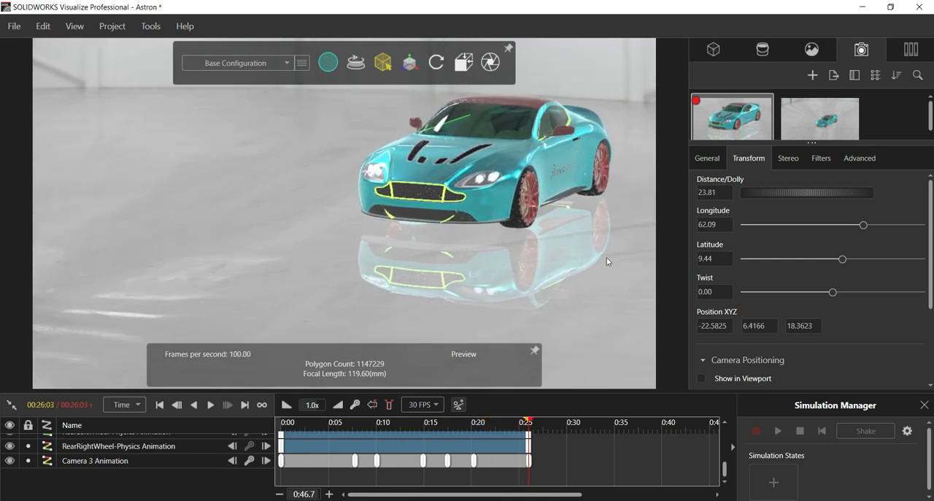
{"action": "scroll", "coordinate": [608, 110], "scroll_direction": "up", "scroll_amount": 5}
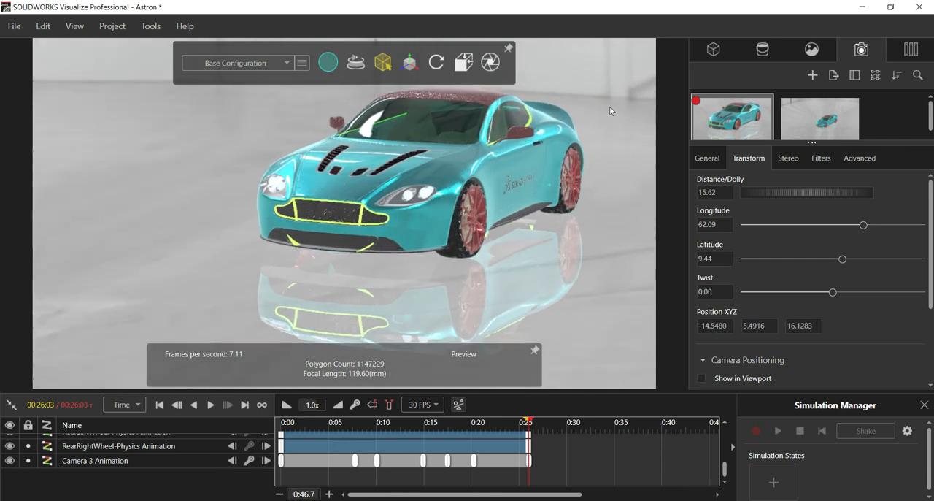
{"action": "scroll", "coordinate": [595, 126], "scroll_direction": "down", "scroll_amount": 2}
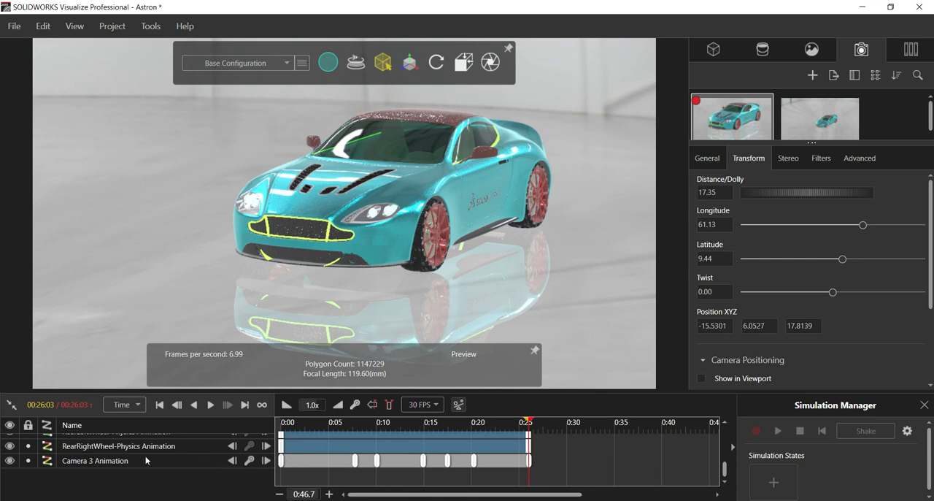
Play the combined camera and physics animation from the start of the timeline.
{"action": "left_click", "coordinate": [160, 405]}
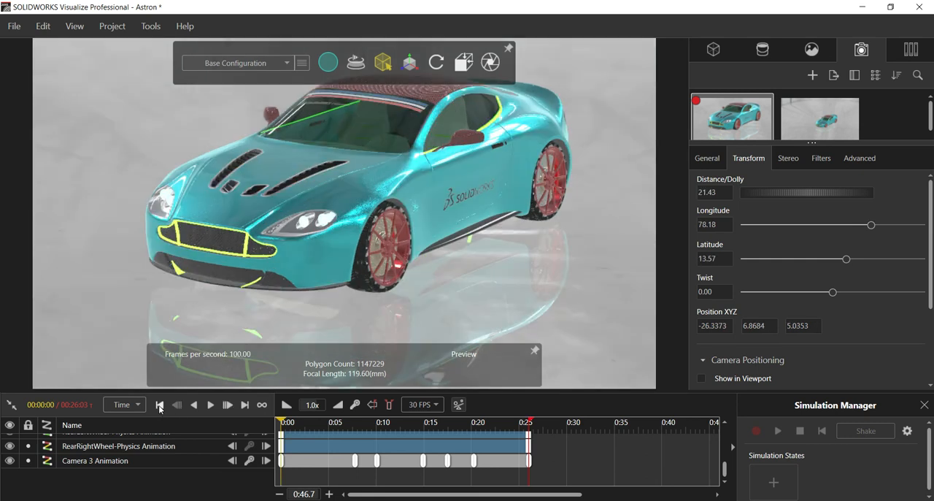
{"action": "left_click", "coordinate": [211, 406]}
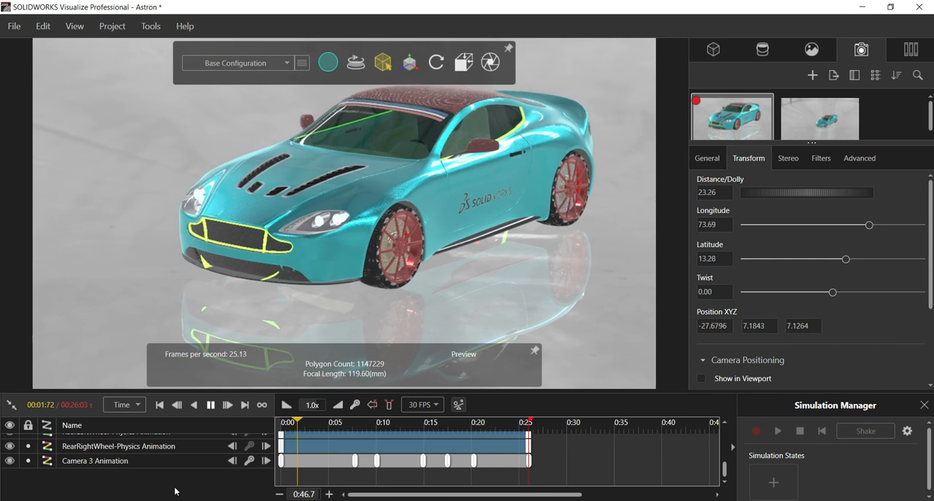